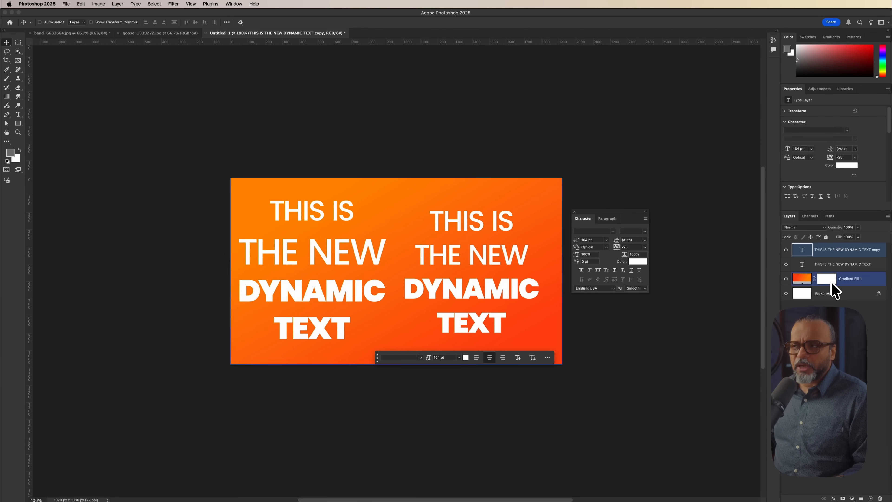
- Convert the right-hand text copy to dynamic text and move it into the left half of the canvas
{"action": "left_click", "coordinate": [18, 115]}
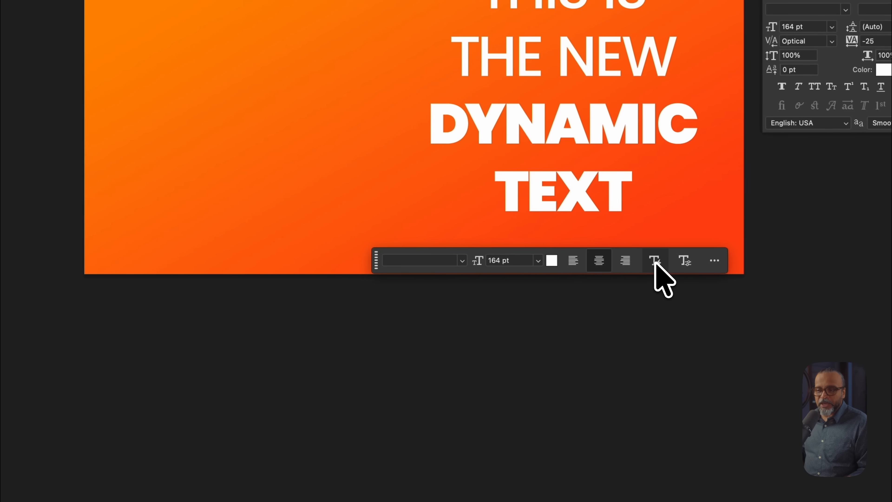
{"action": "left_click", "coordinate": [655, 261]}
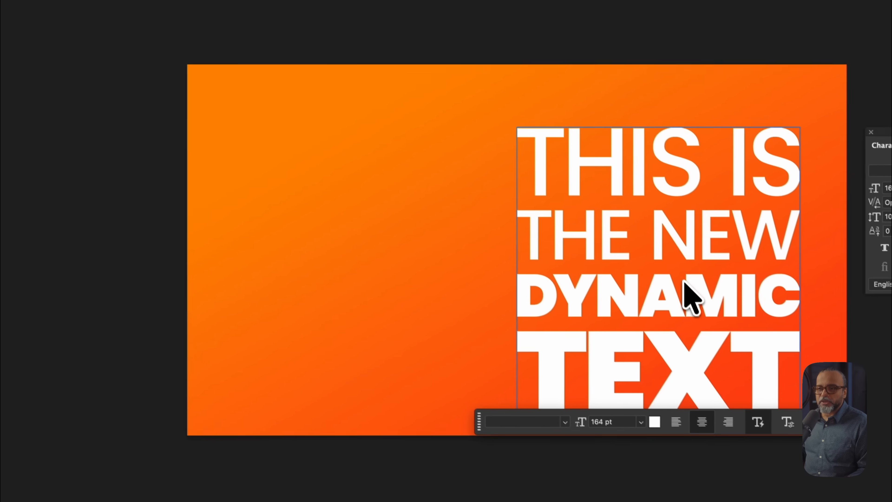
{"action": "left_click_drag", "start_coordinate": [683, 281], "coordinate": [534, 237]}
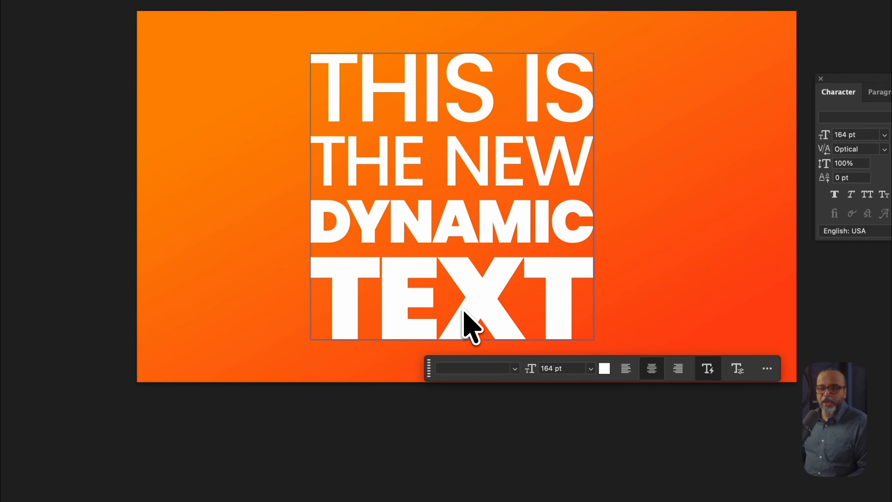
{"action": "left_click_drag", "start_coordinate": [462, 275], "coordinate": [354, 265]}
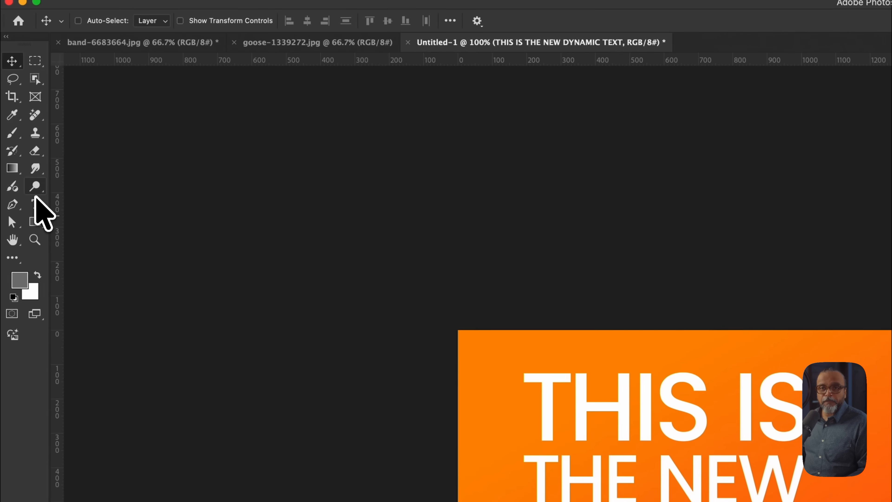
- Change the Gradient Fill 1 background to a pink-to-blue linear gradient
{"action": "left_click", "coordinate": [35, 203]}
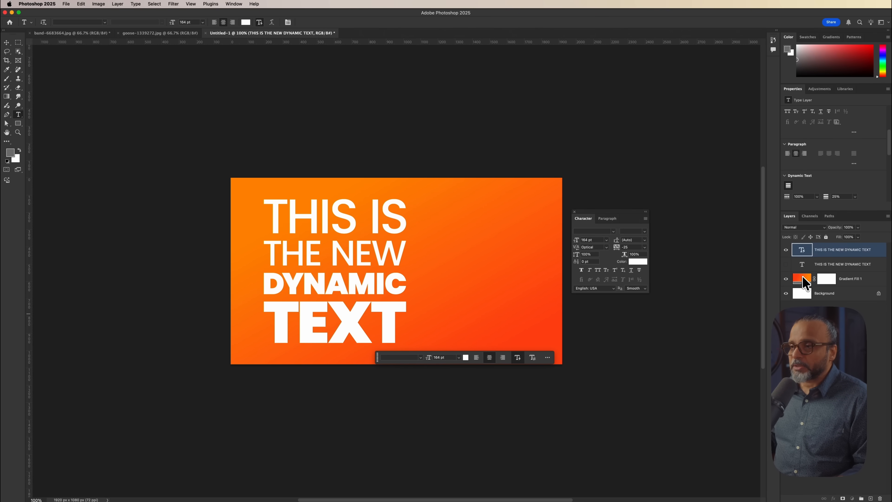
{"action": "left_click", "coordinate": [803, 283]}
{"action": "left_click", "coordinate": [786, 279]}
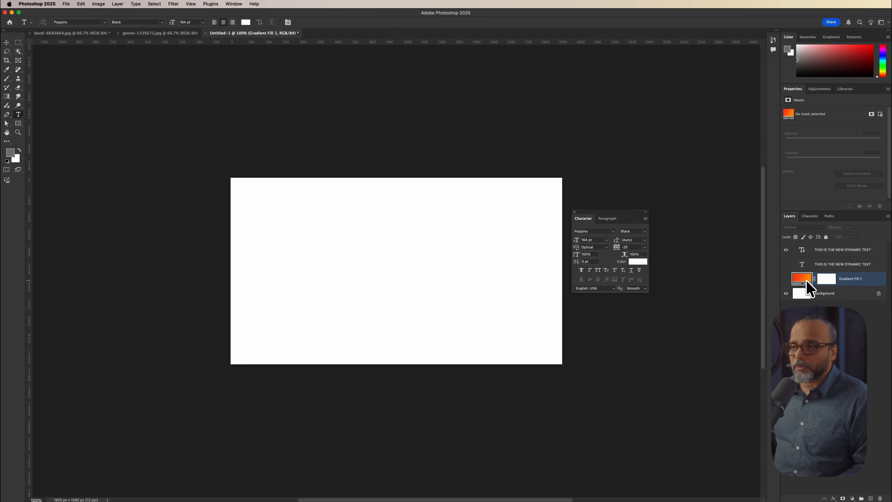
{"action": "left_click", "coordinate": [786, 279]}
{"action": "double_click", "coordinate": [796, 278]}
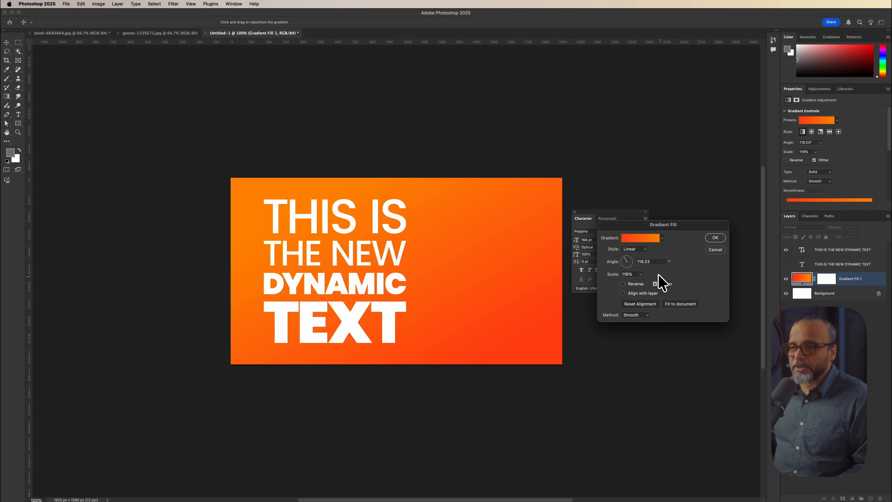
{"action": "left_click", "coordinate": [662, 238]}
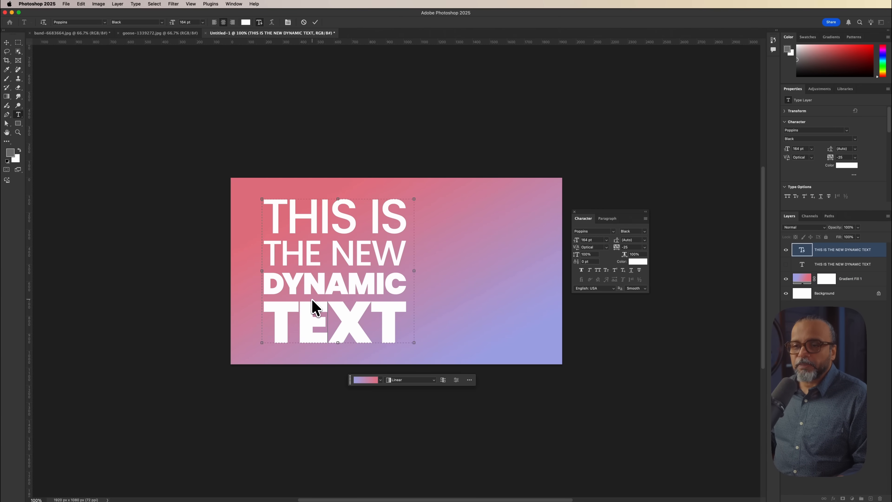
- Resize the dynamic text frame several times from its lower-right corner so the words reflow to fit
{"action": "left_click", "coordinate": [311, 299]}
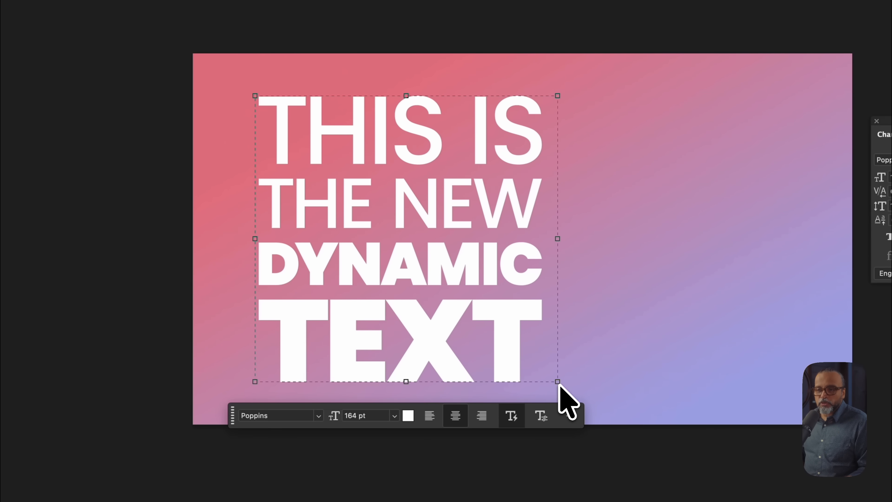
{"action": "left_click_drag", "start_coordinate": [559, 384], "coordinate": [692, 425]}
{"action": "left_click_drag", "start_coordinate": [447, 270], "coordinate": [181, 188]}
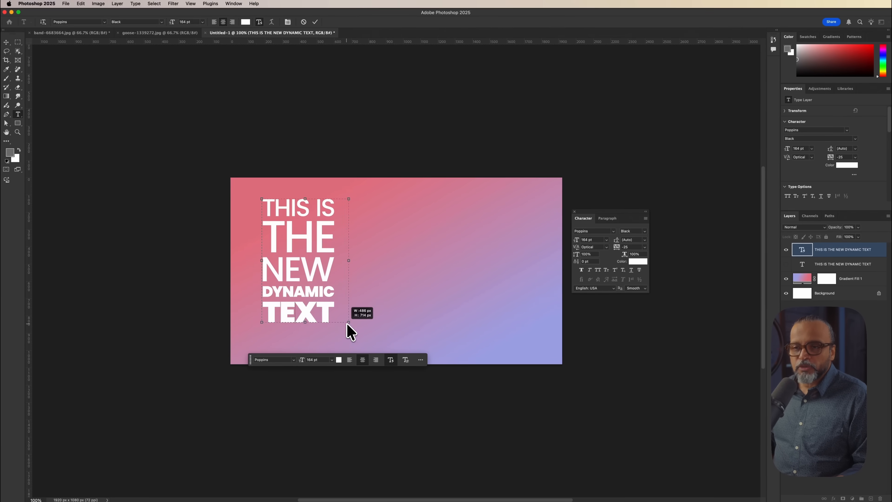
{"action": "left_click_drag", "start_coordinate": [347, 323], "coordinate": [352, 341]}
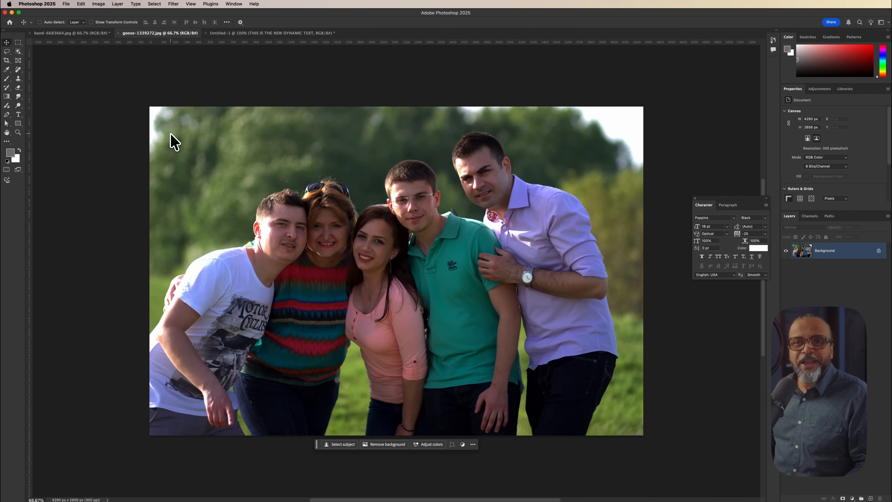
- Activate the Object Selection Tool on the group photo and expand the Select people list to show every detected person
{"action": "left_click", "coordinate": [18, 51]}
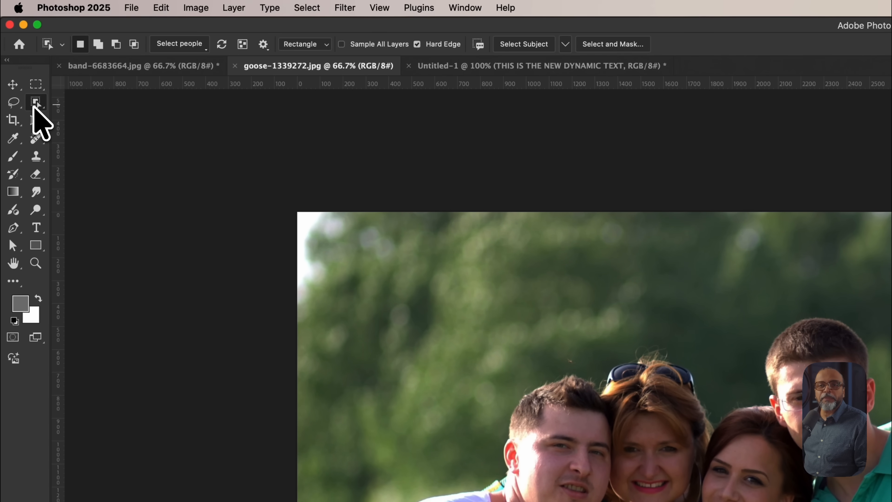
{"action": "left_click", "coordinate": [36, 103]}
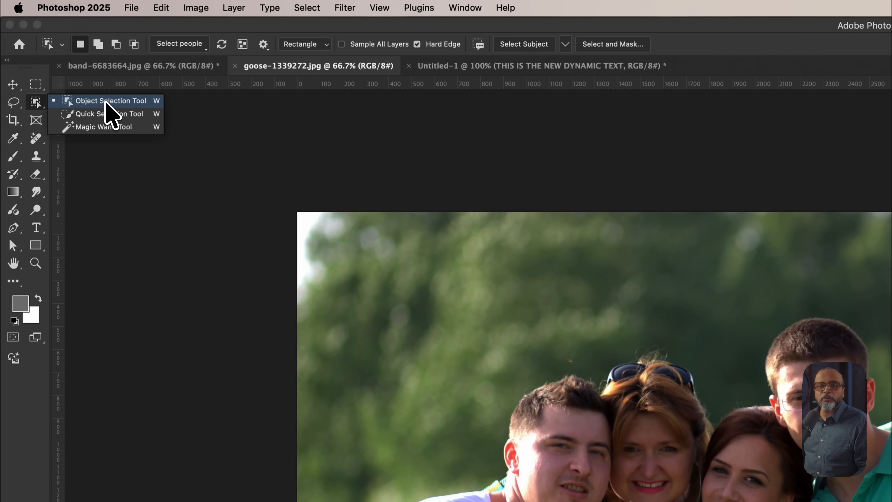
{"action": "left_click", "coordinate": [129, 101]}
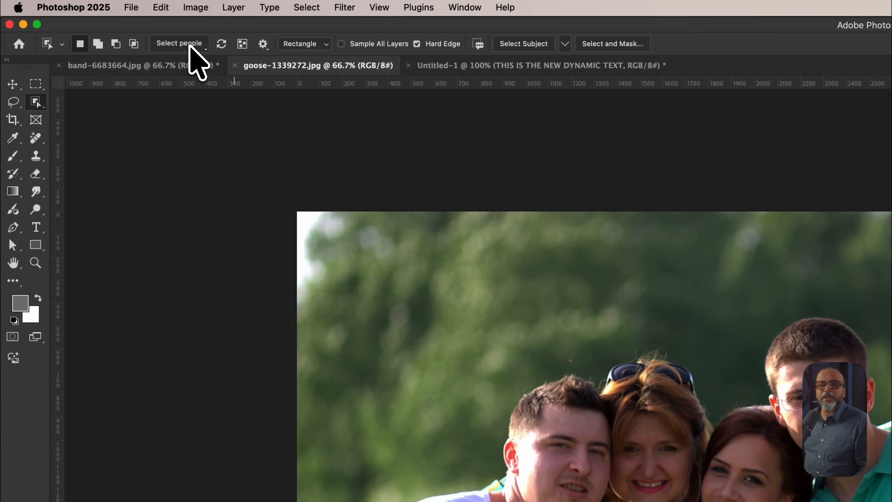
{"action": "left_click", "coordinate": [198, 45]}
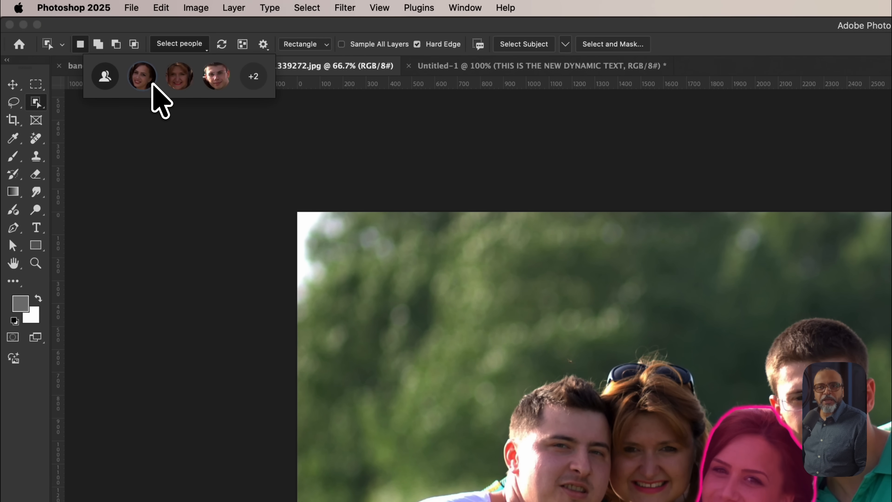
{"action": "left_click", "coordinate": [253, 77]}
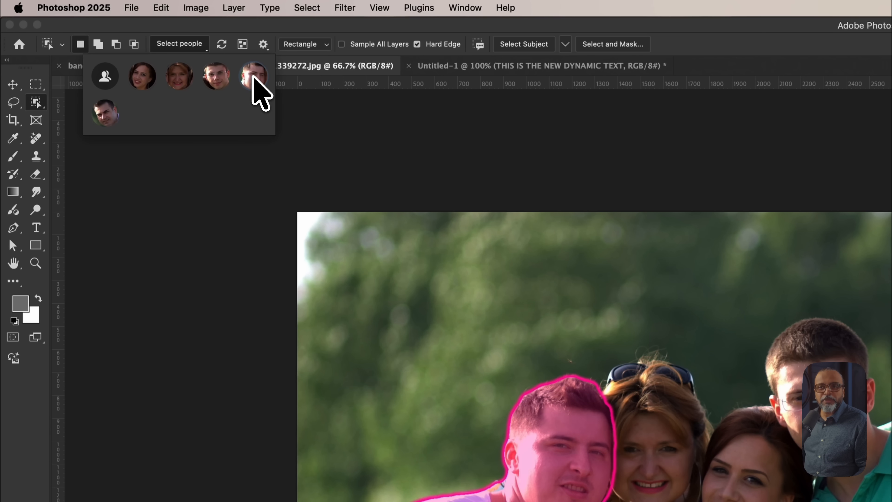
- Select the facial skin and upper body skin of the woman in the striped sweater
{"action": "left_click", "coordinate": [180, 77]}
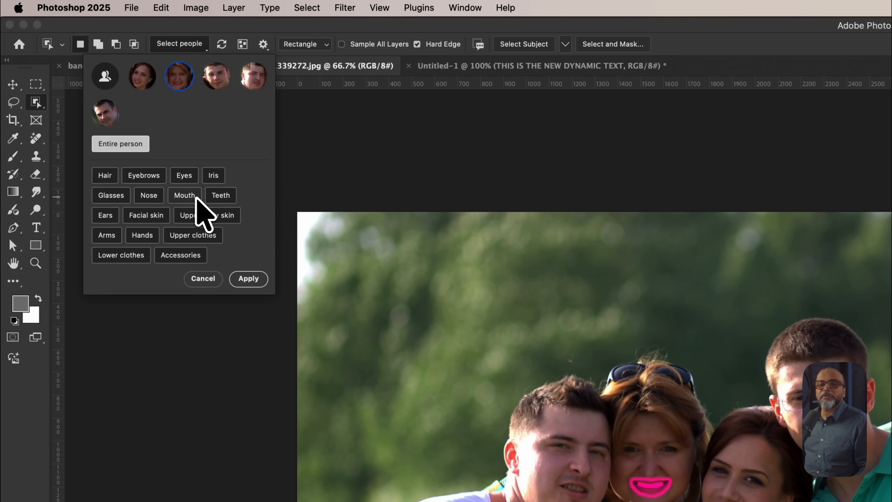
{"action": "left_click", "coordinate": [145, 214]}
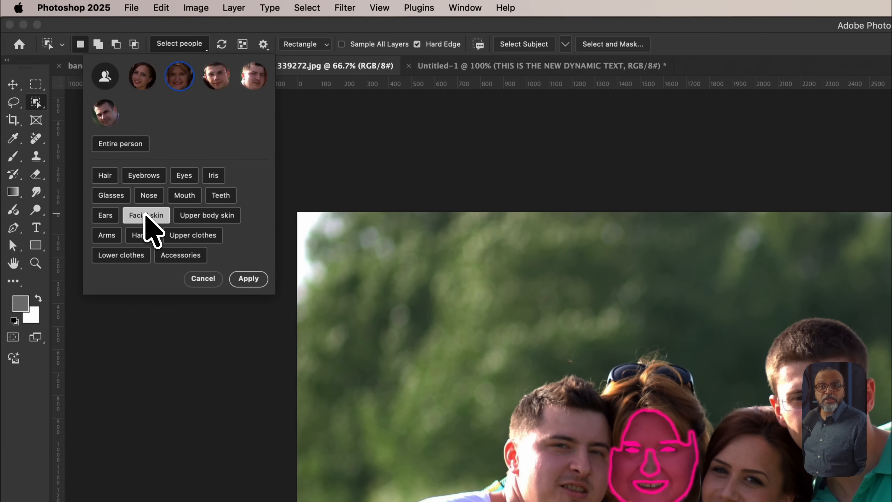
{"action": "left_click", "coordinate": [225, 217]}
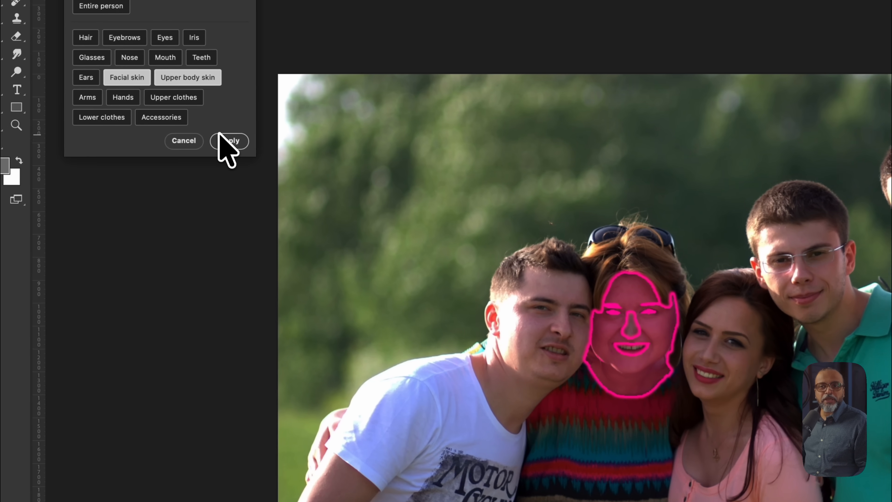
{"action": "left_click", "coordinate": [225, 141]}
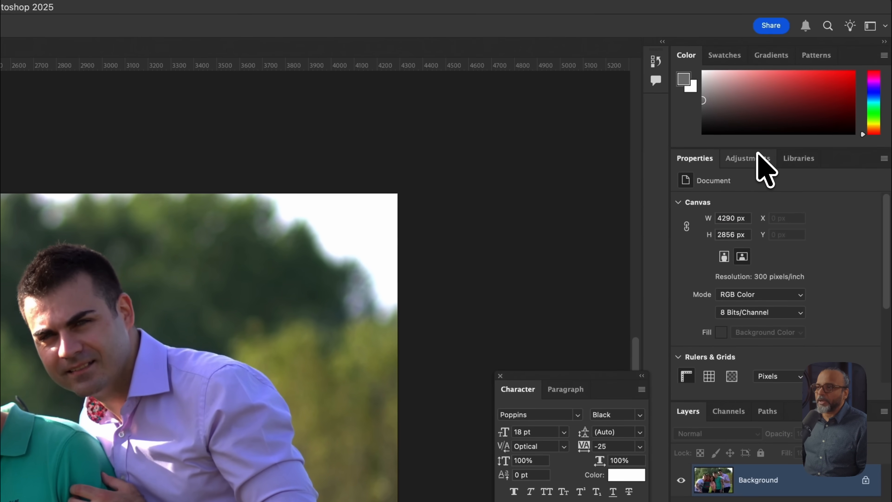
- Apply the Portraits - Brighter adjustment preset to the selected skin
{"action": "left_click", "coordinate": [762, 143]}
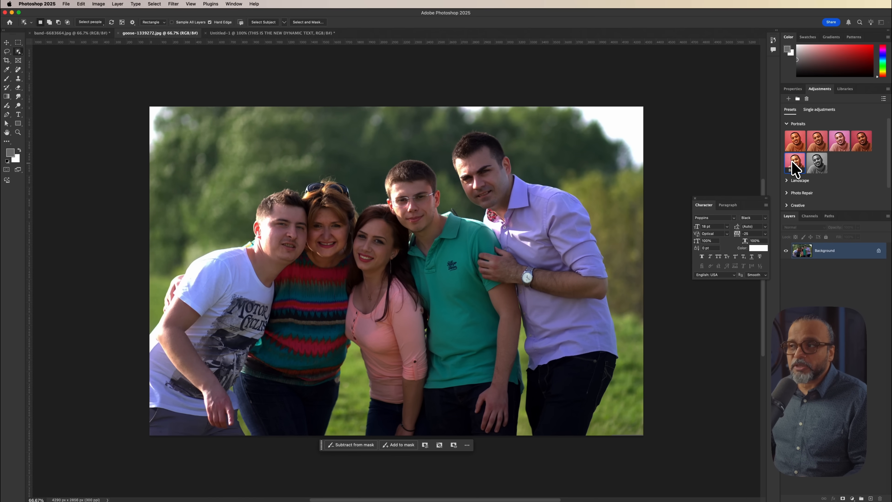
{"action": "left_click", "coordinate": [795, 169]}
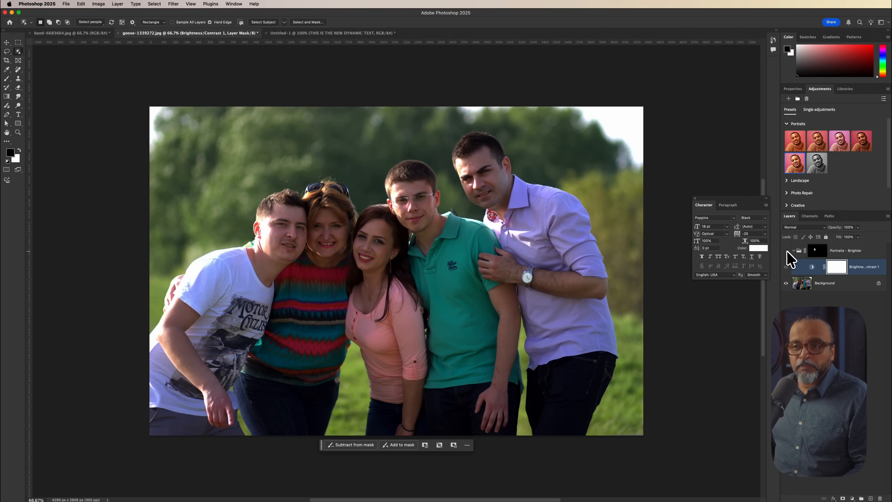
- Display the Brightness/Contrast layer's mask overlay, inspect it over the faces, and hide it again
{"action": "key", "text": "backslash"}
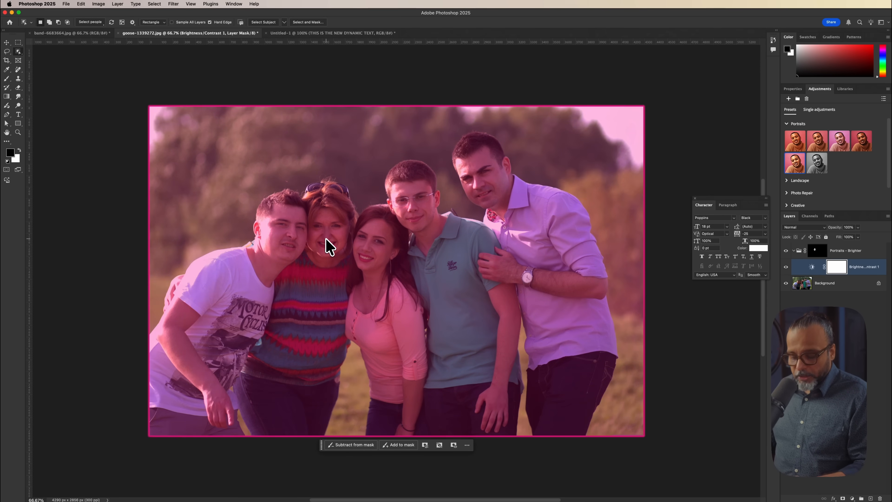
{"action": "scroll", "coordinate": [324, 245], "scroll_direction": "up", "scroll_amount": 5}
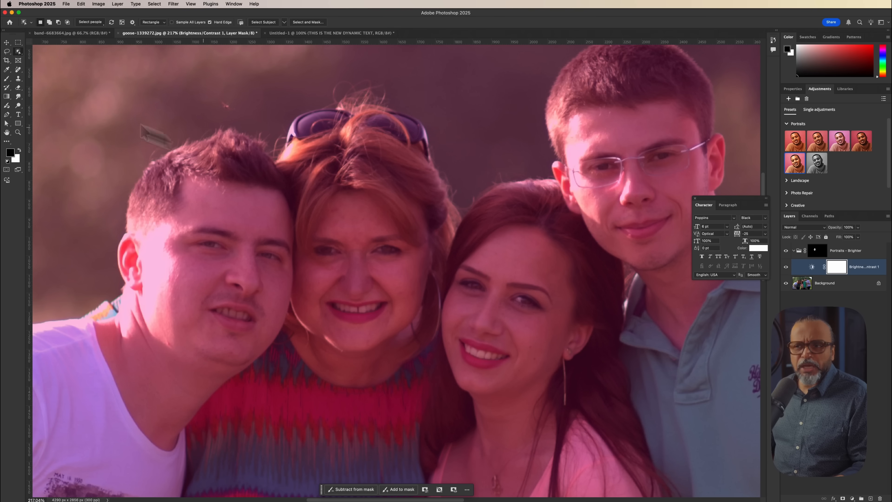
{"action": "left_click", "coordinate": [18, 42]}
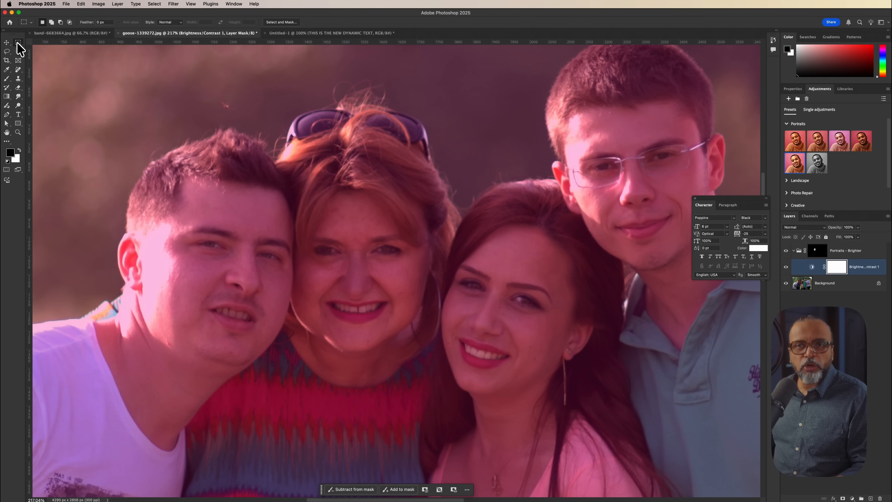
{"action": "key", "text": "backslash"}
{"action": "left_click", "coordinate": [6, 43]}
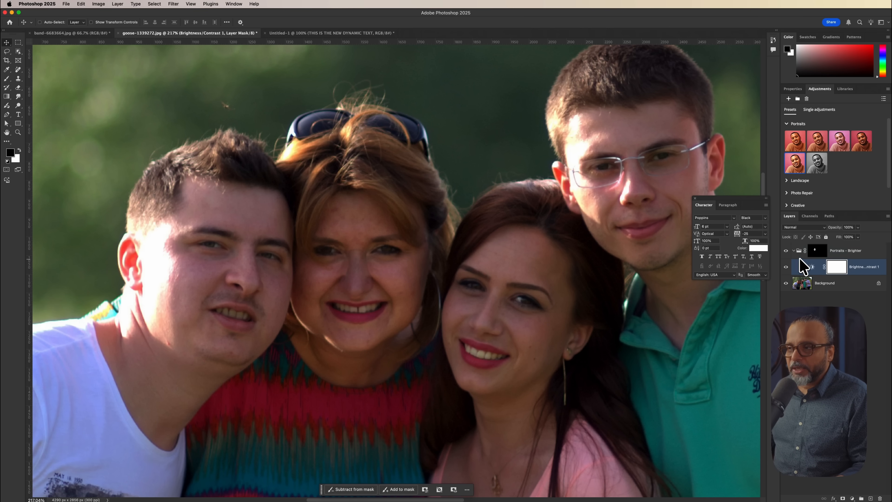
- Toggle the Brightness/Contrast layer's visibility to compare the woman's face with and without the adjustment
{"action": "left_click", "coordinate": [786, 267]}
{"action": "left_click", "coordinate": [785, 267]}
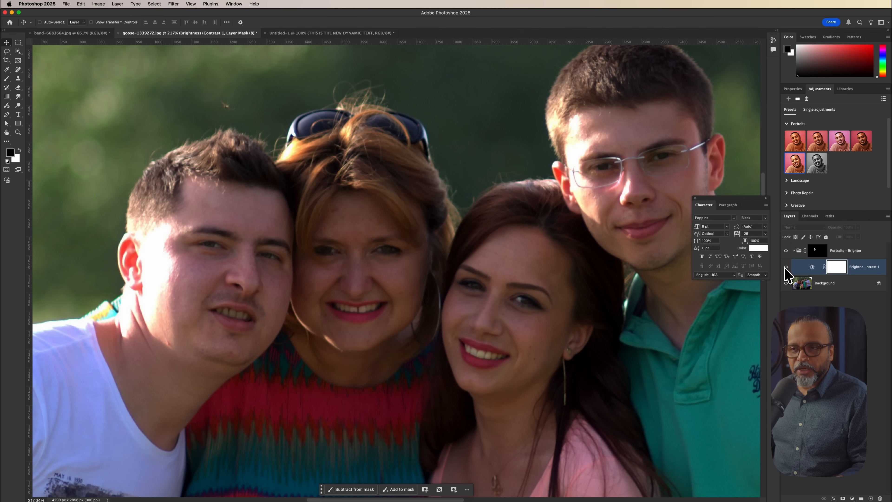
{"action": "left_click", "coordinate": [785, 266]}
- Show the Portraits - Brighter group's layer mask on its own, framed closely on the woman's face
{"action": "key", "text": "super+space"}
{"action": "left_click_drag", "start_coordinate": [356, 285], "coordinate": [381, 287]}
{"action": "left_click", "coordinate": [815, 250]}
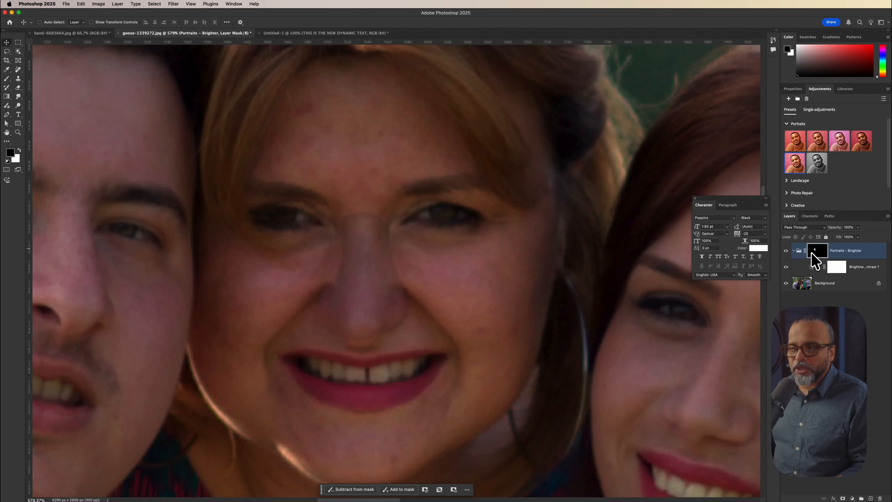
{"action": "key", "text": "shift"}
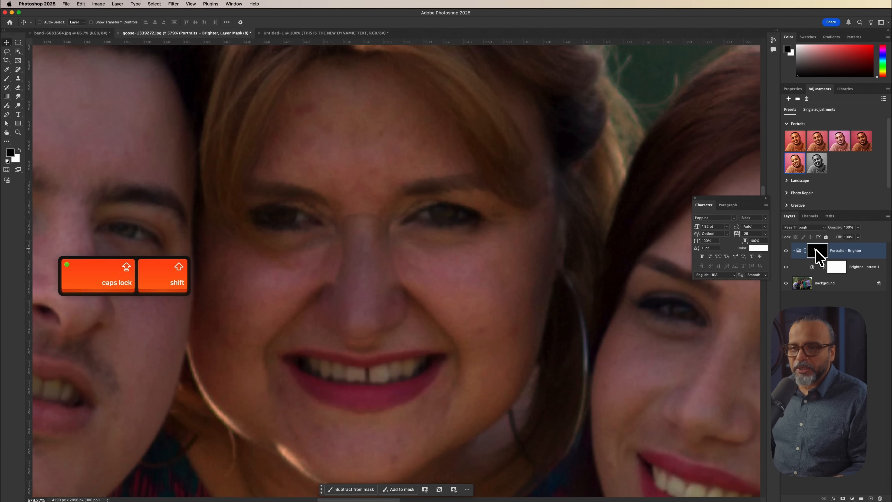
{"action": "key", "text": "alt"}
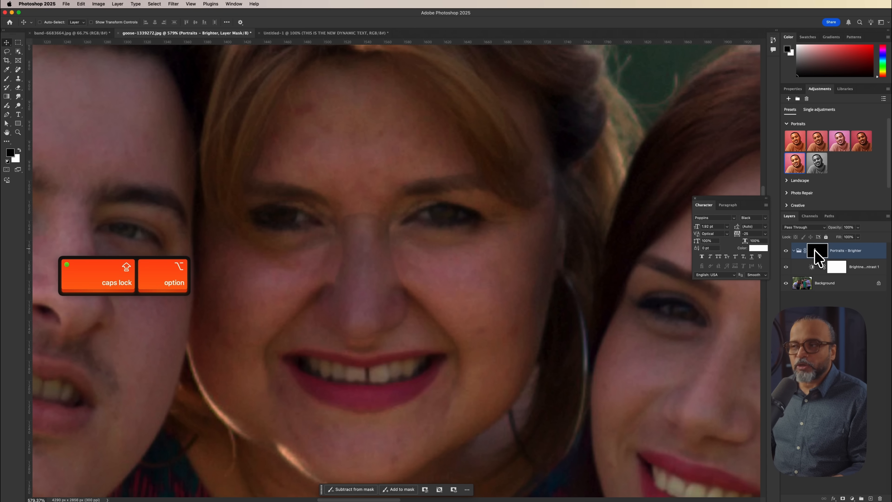
{"action": "left_click", "coordinate": [815, 252], "text": "alt"}
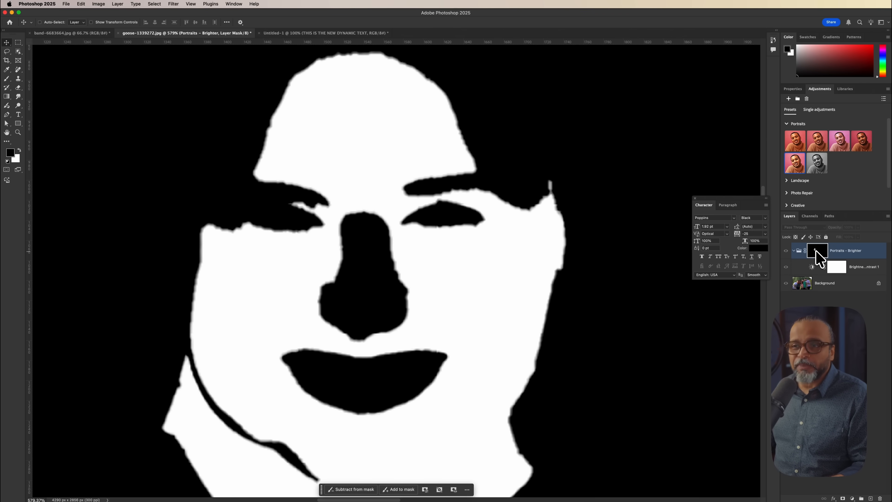
- Paint white with a soft brush over the black upper part of the nose in the group's mask
{"action": "key", "text": "b"}
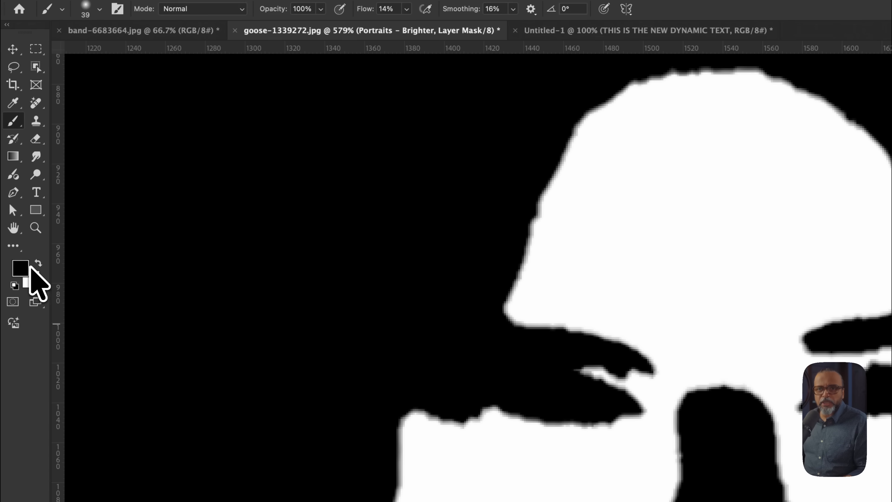
{"action": "left_click", "coordinate": [38, 265]}
{"action": "mouse_move", "coordinate": [702, 430]}
{"action": "left_mouse_down"}
{"action": "mouse_move", "coordinate": [691, 436]}
{"action": "mouse_move", "coordinate": [705, 428]}
{"action": "left_mouse_up"}
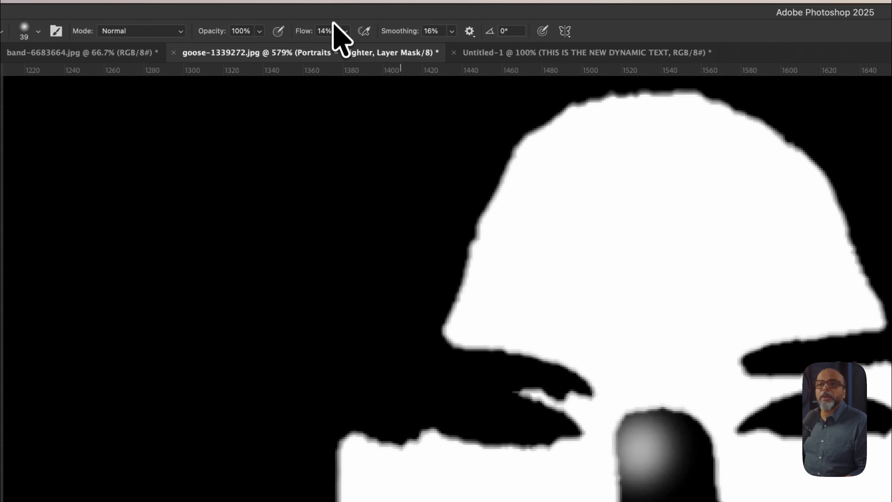
- Increase the brush's flow for painting on the mask
{"action": "left_click", "coordinate": [347, 43]}
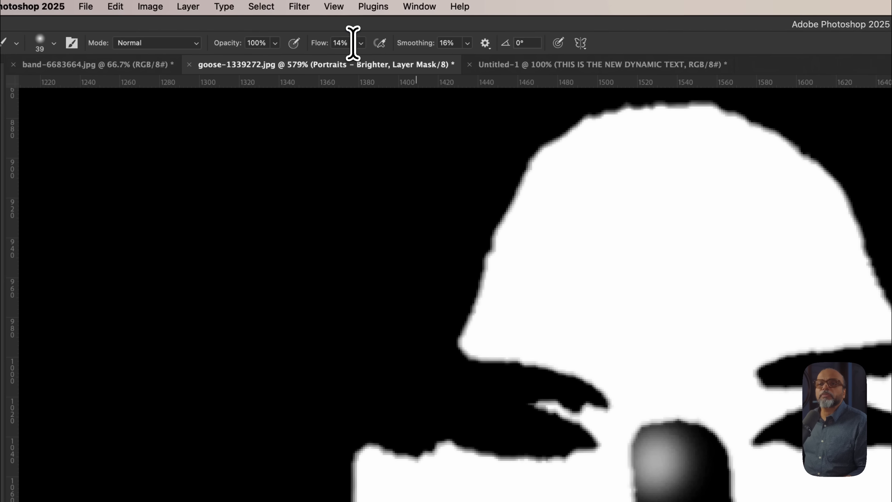
{"action": "left_click", "coordinate": [363, 44]}
{"action": "left_click_drag", "start_coordinate": [359, 60], "coordinate": [494, 61]}
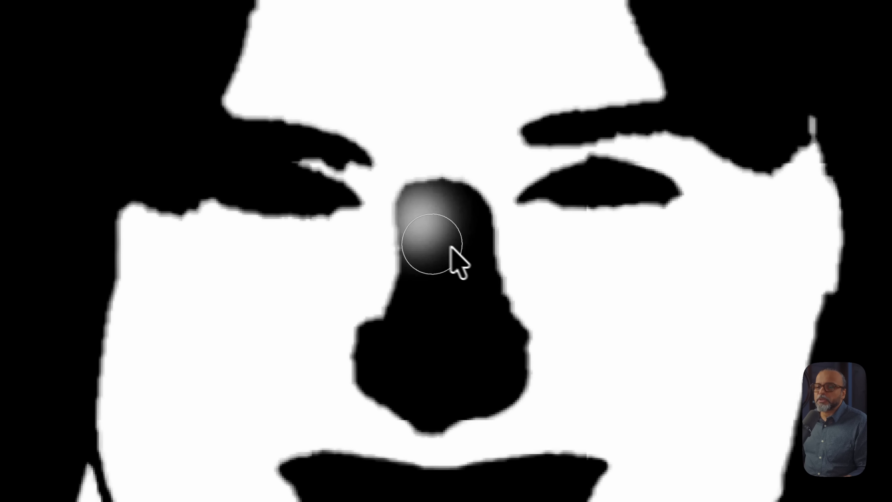
- Set the brush hardness to 65% and paint the remaining black nose area white in the Portraits - Brighter group's mask
{"action": "mouse_move", "coordinate": [432, 243]}
{"action": "left_mouse_down"}
{"action": "mouse_move", "coordinate": [433, 197]}
{"action": "mouse_move", "coordinate": [463, 206]}
{"action": "mouse_move", "coordinate": [463, 191]}
{"action": "left_mouse_up"}
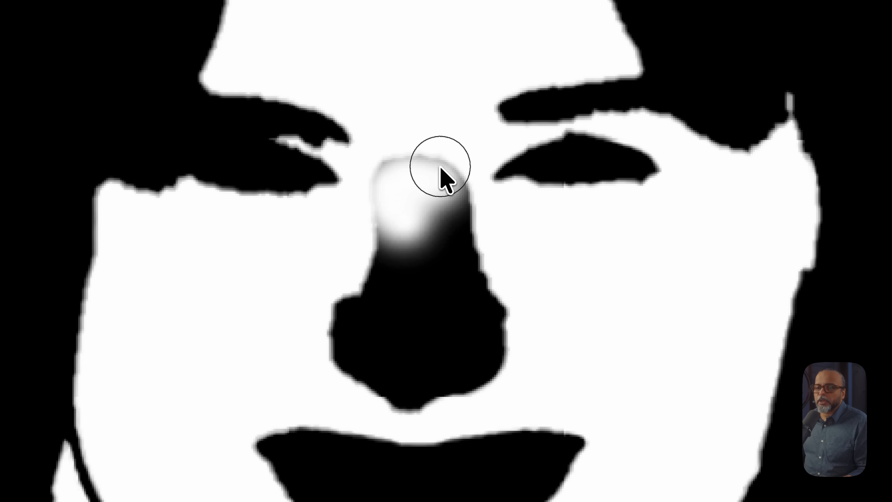
{"action": "right_click", "coordinate": [466, 204]}
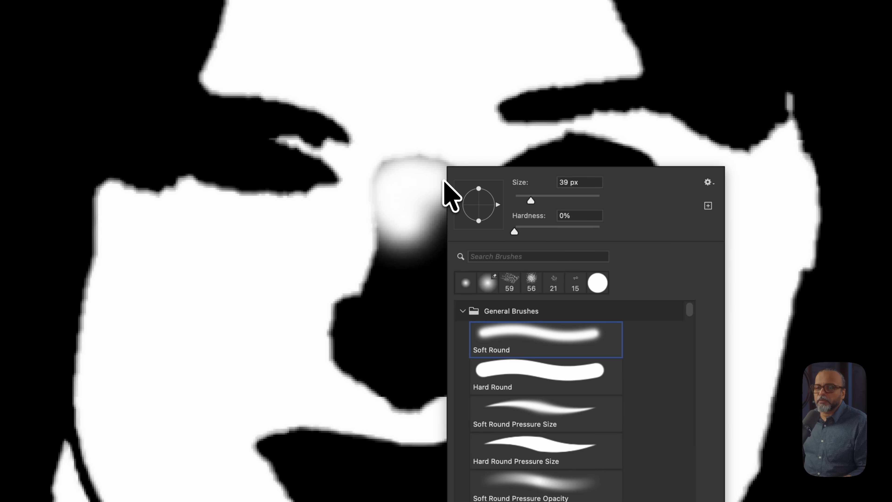
{"action": "left_click_drag", "start_coordinate": [527, 233], "coordinate": [569, 232]}
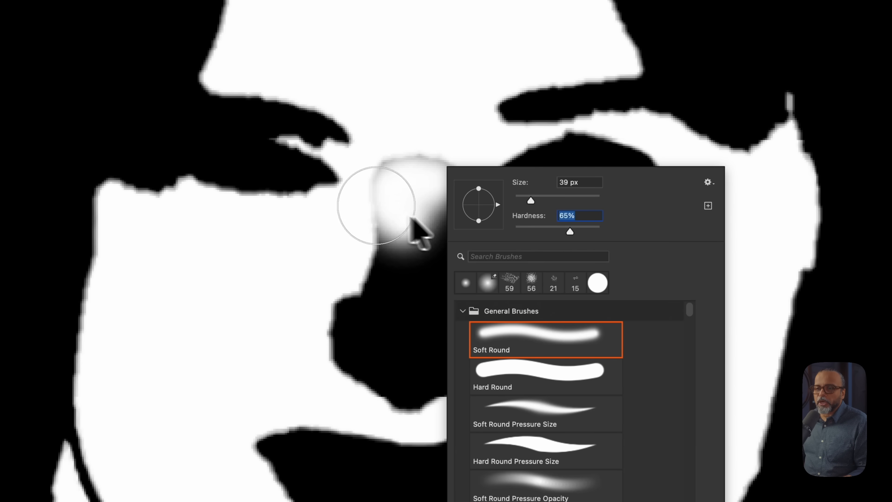
{"action": "key", "text": "Return"}
{"action": "key", "text": "x"}
{"action": "mouse_move", "coordinate": [398, 189]}
{"action": "left_mouse_down"}
{"action": "mouse_move", "coordinate": [391, 270]}
{"action": "mouse_move", "coordinate": [344, 333]}
{"action": "mouse_move", "coordinate": [377, 384]}
{"action": "mouse_move", "coordinate": [469, 375]}
{"action": "mouse_move", "coordinate": [468, 291]}
{"action": "mouse_move", "coordinate": [437, 162]}
{"action": "left_mouse_up"}
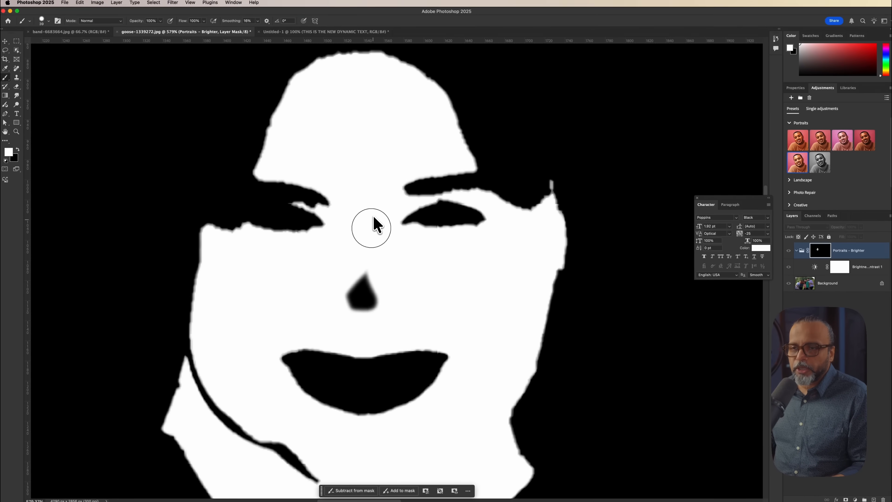
{"action": "mouse_move", "coordinate": [349, 296]}
{"action": "left_mouse_down"}
{"action": "mouse_move", "coordinate": [364, 306]}
{"action": "mouse_move", "coordinate": [382, 299]}
{"action": "left_mouse_up"}
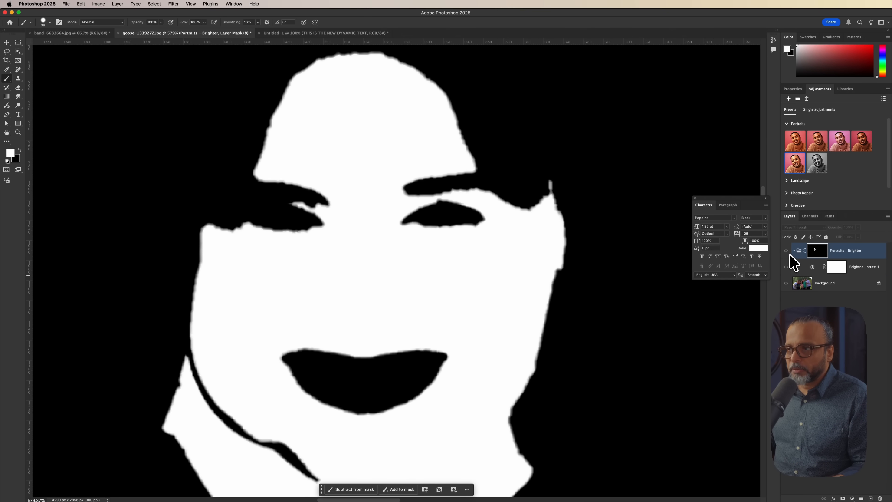
- Return from the mask view to the photo and toggle the Portraits - Brighter group's visibility to compare the woman's face
{"action": "left_click", "coordinate": [818, 258], "text": "alt"}
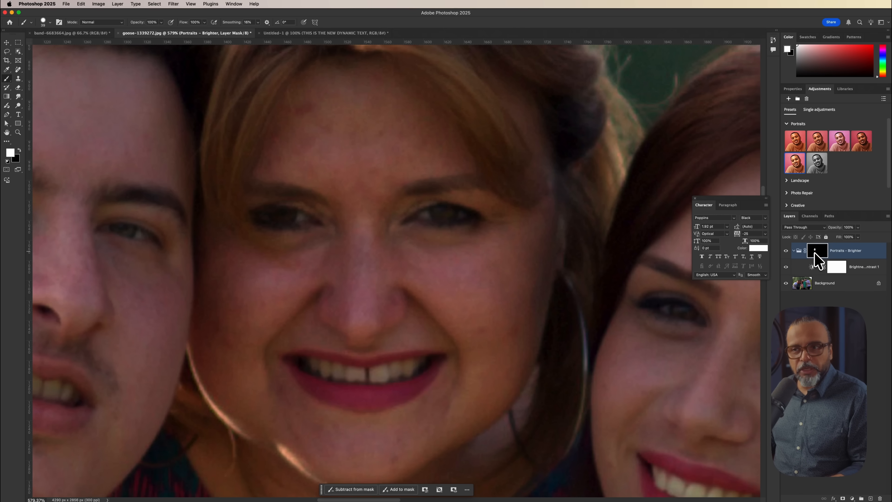
{"action": "left_click", "coordinate": [786, 250]}
{"action": "left_click", "coordinate": [786, 251]}
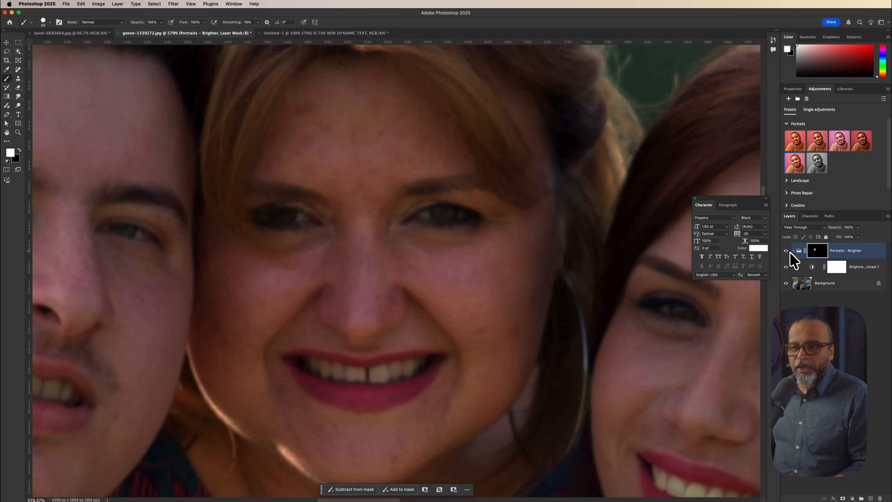
- Open the Brightness/Contrast adjustment's settings and examine the woman's mouth up close
{"action": "left_click", "coordinate": [812, 268]}
{"action": "left_click", "coordinate": [811, 267]}
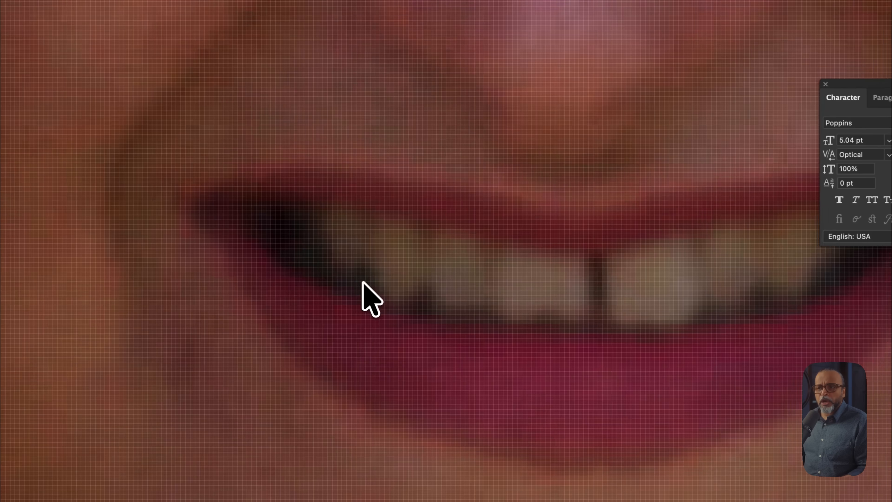
{"action": "mouse_move", "coordinate": [363, 283]}
{"action": "left_mouse_down"}
{"action": "mouse_move", "coordinate": [294, 232]}
{"action": "mouse_move", "coordinate": [232, 216]}
{"action": "left_mouse_up"}
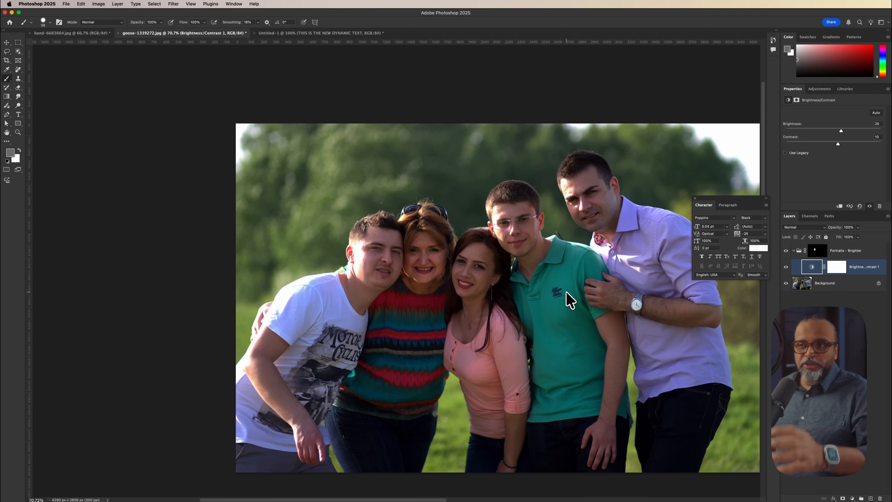
- Select the upper clothes of the man in the green shirt on the Background layer, using the Object Selection tool's people detection
{"action": "left_click", "coordinate": [18, 52]}
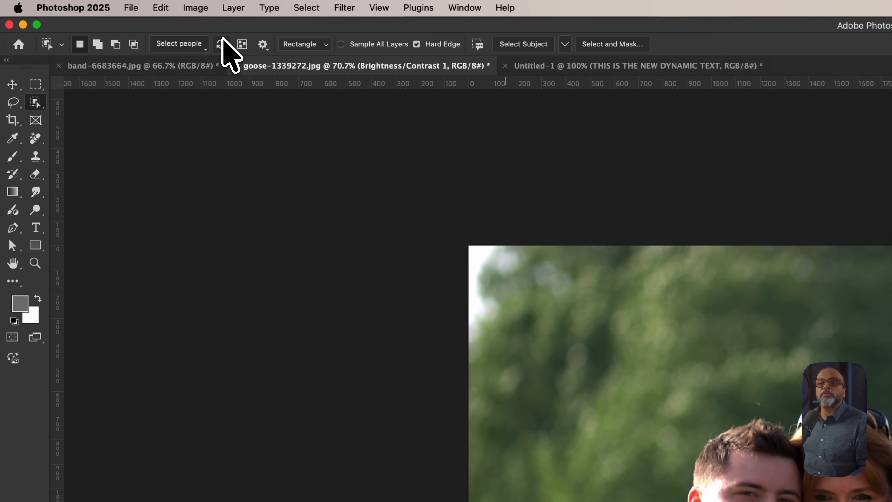
{"action": "left_click", "coordinate": [191, 44]}
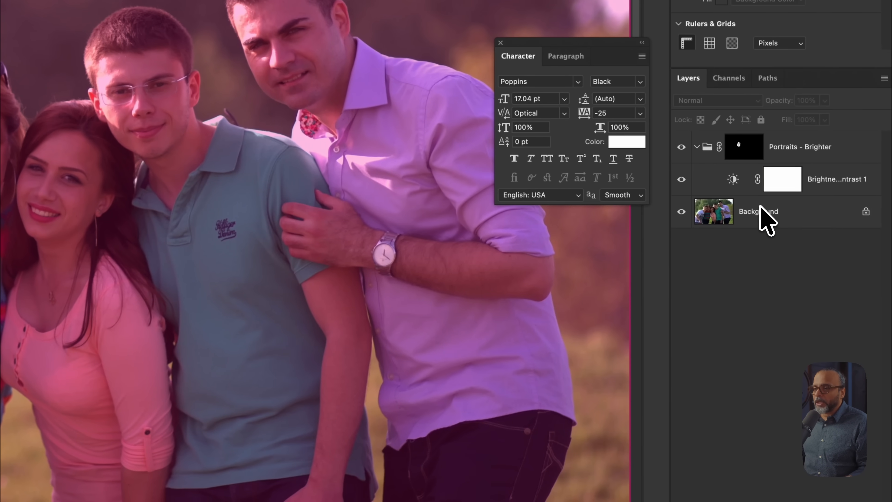
{"action": "left_click", "coordinate": [761, 211]}
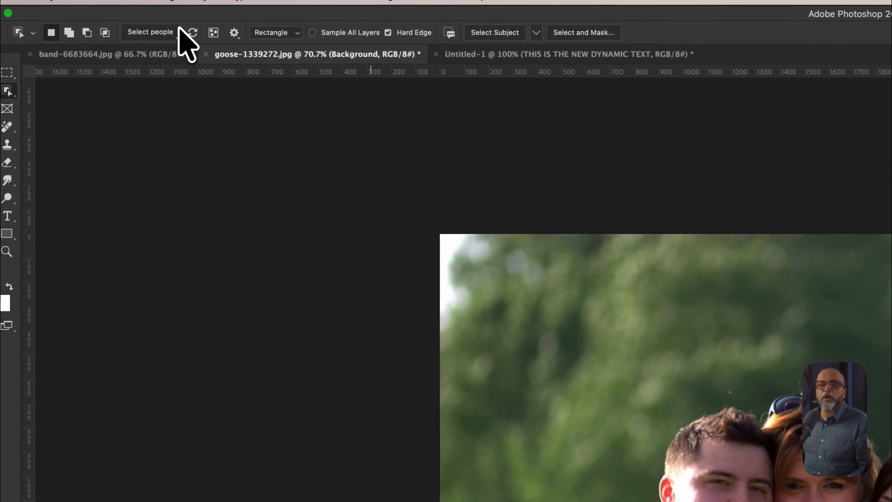
{"action": "left_click", "coordinate": [177, 31]}
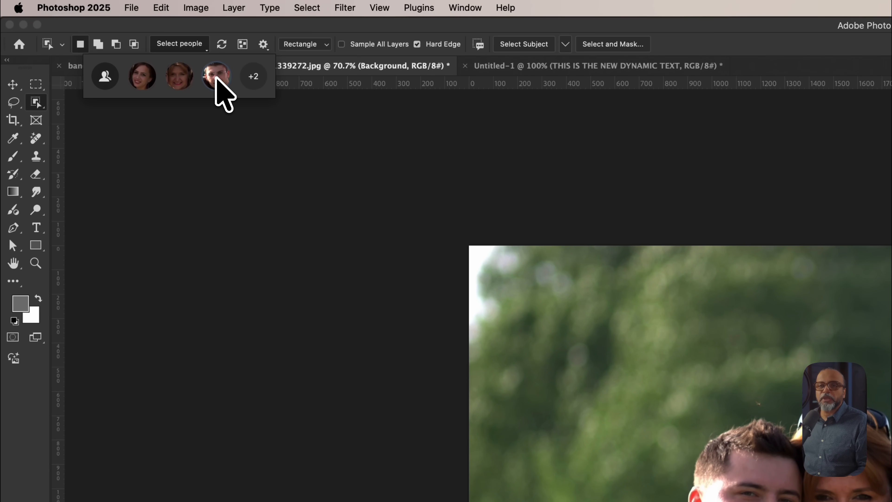
{"action": "left_click", "coordinate": [217, 76]}
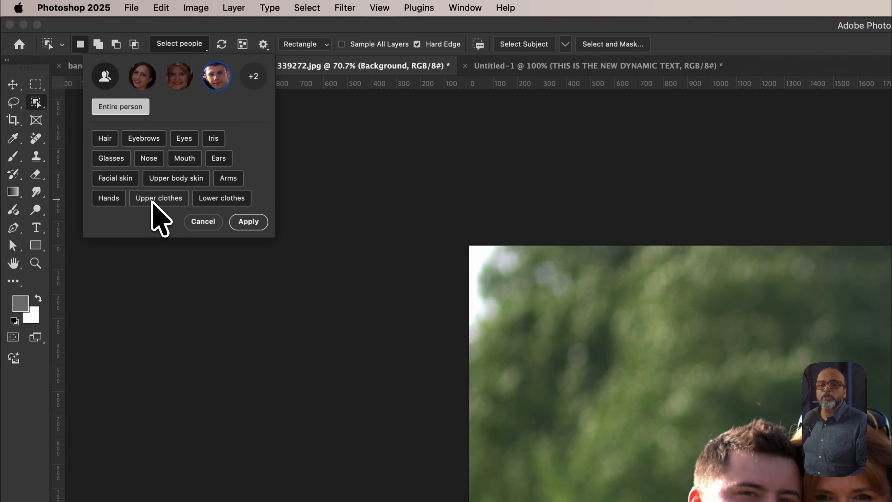
{"action": "left_click", "coordinate": [160, 201]}
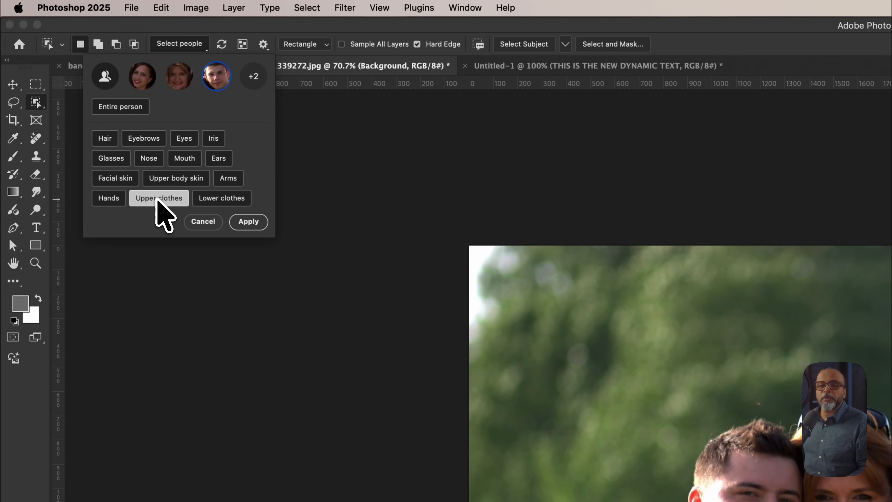
{"action": "left_click", "coordinate": [248, 222]}
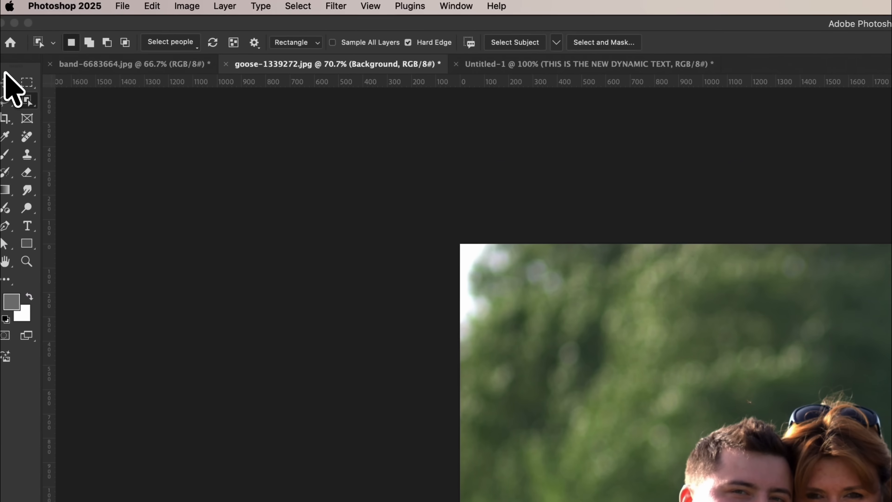
{"action": "left_click", "coordinate": [6, 80]}
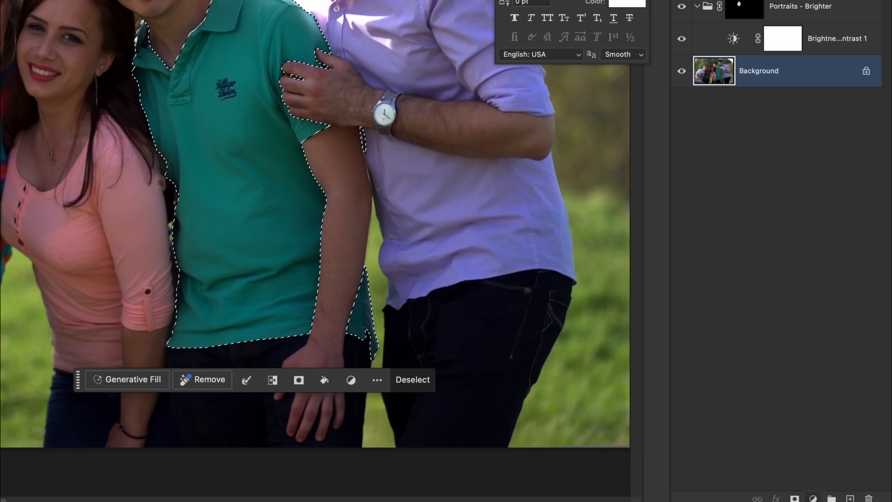
- Add a Hue/Saturation adjustment to the selected shirt and recolor it blue with hue +28 and saturation -26
{"action": "left_click", "coordinate": [812, 495]}
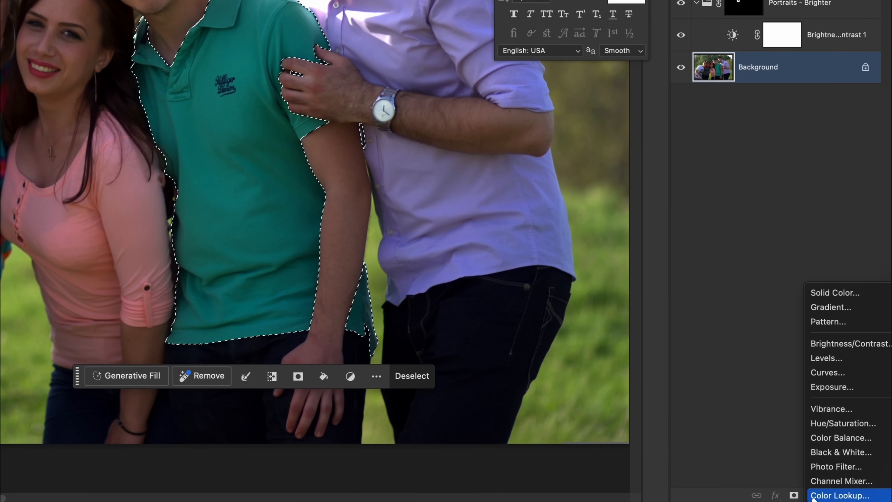
{"action": "left_click", "coordinate": [837, 423]}
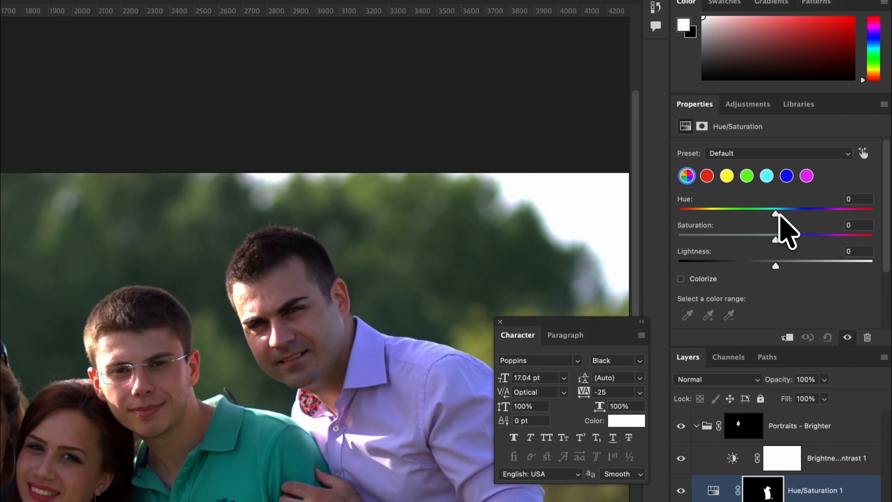
{"action": "left_click_drag", "start_coordinate": [779, 215], "coordinate": [733, 214]}
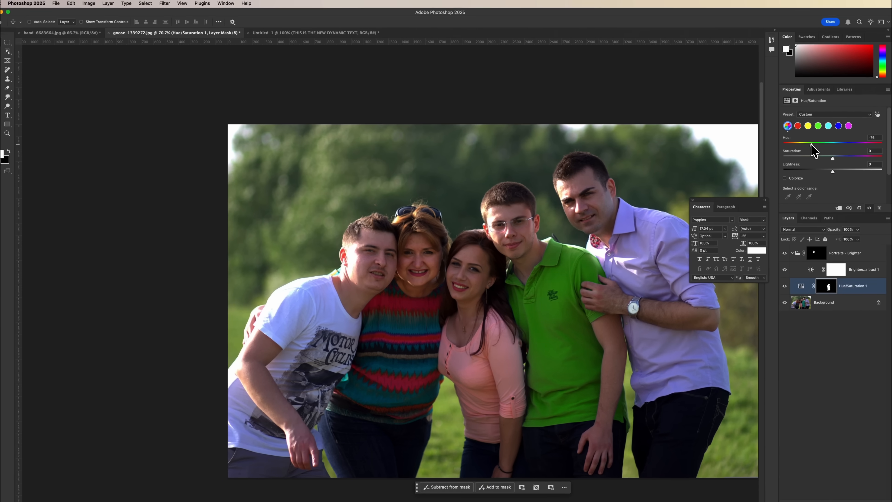
{"action": "left_click_drag", "start_coordinate": [811, 145], "coordinate": [839, 148]}
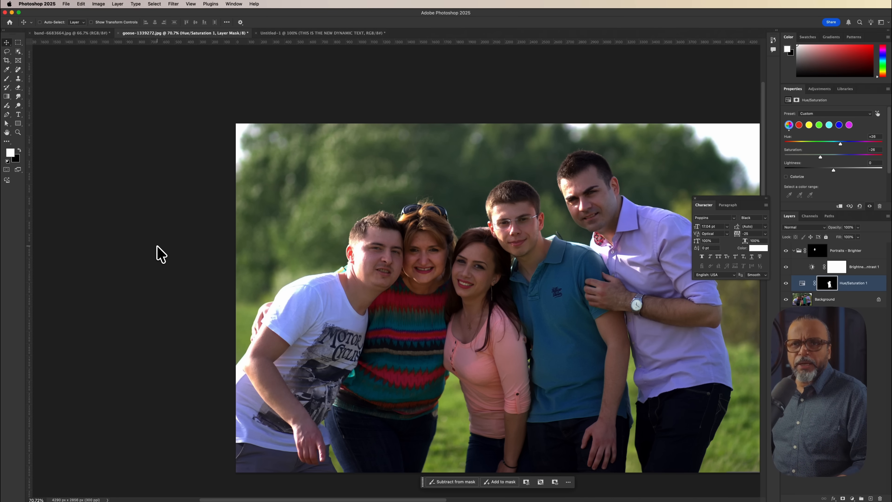
- Switch to Photoshop (Beta) with the musician-1284394.jpg photo
{"action": "key", "text": "ctrl"}
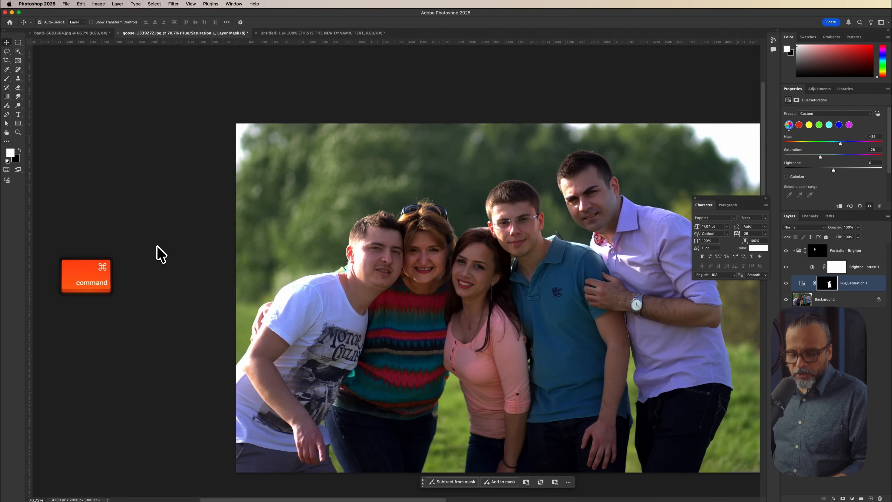
{"action": "key", "text": "super+Tab"}
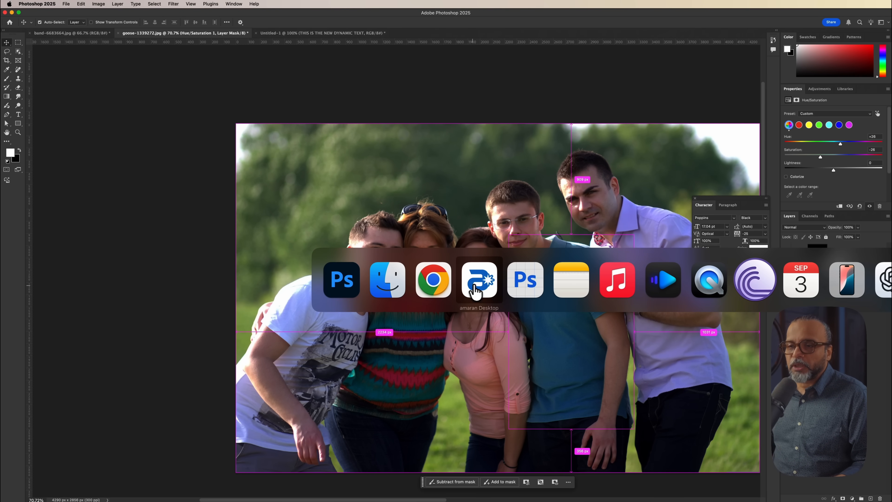
{"action": "left_click", "coordinate": [525, 283]}
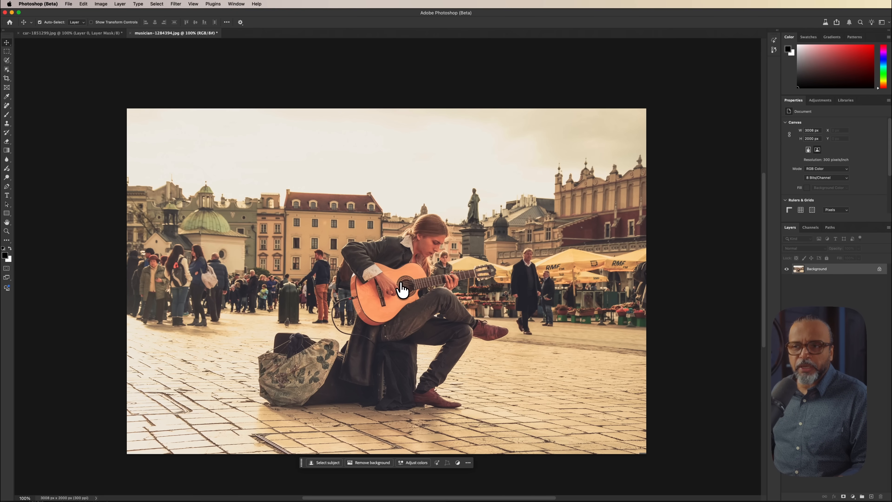
- Examine the guitarist and the people in the square behind him at different magnifications
{"action": "scroll", "coordinate": [429, 253], "scroll_direction": "up", "scroll_amount": 5}
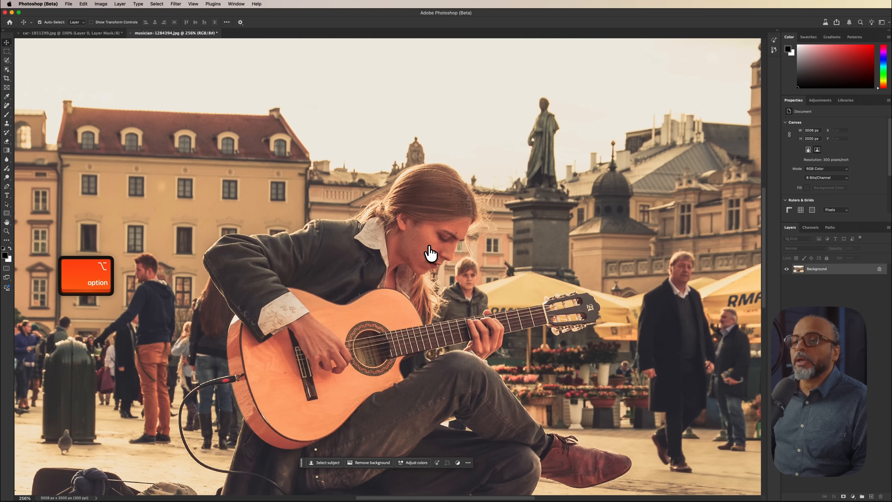
{"action": "scroll", "coordinate": [429, 252], "scroll_direction": "up", "scroll_amount": 5}
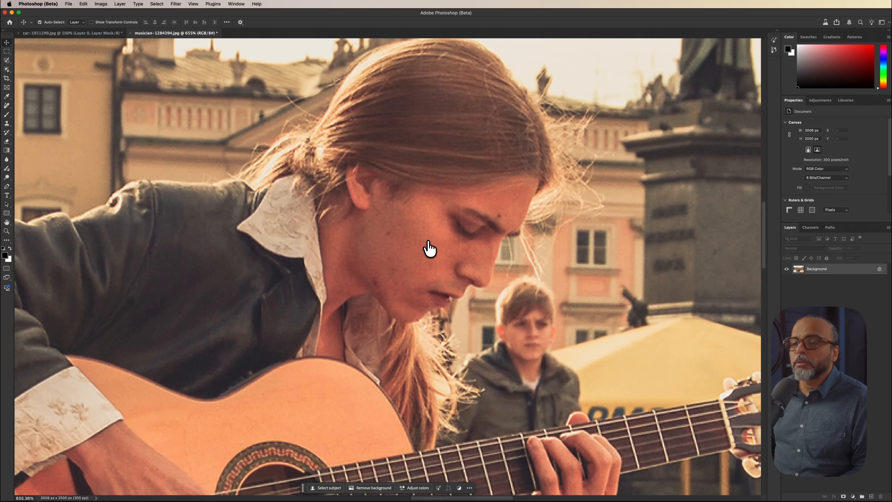
{"action": "scroll", "coordinate": [428, 248], "scroll_direction": "down", "scroll_amount": 5}
{"action": "scroll", "coordinate": [428, 248], "scroll_direction": "up", "scroll_amount": 4}
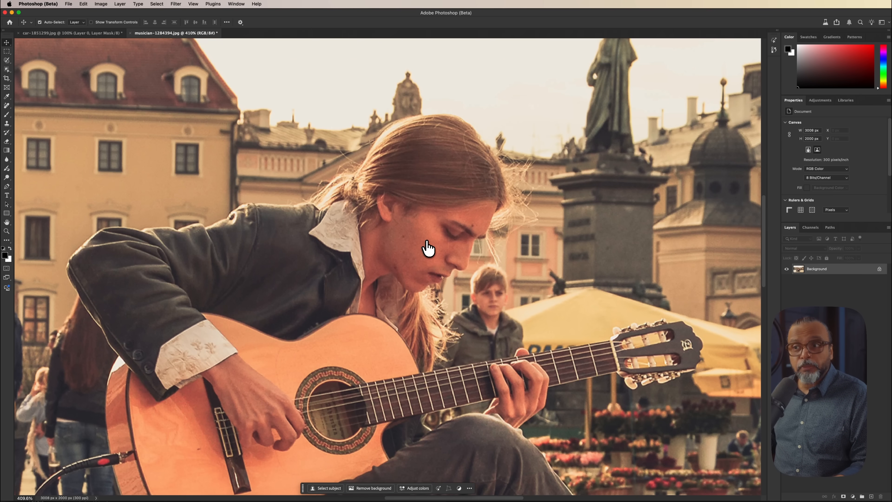
{"action": "scroll", "coordinate": [428, 249], "scroll_direction": "down", "scroll_amount": 4}
{"action": "scroll", "coordinate": [428, 249], "scroll_direction": "up", "scroll_amount": 2}
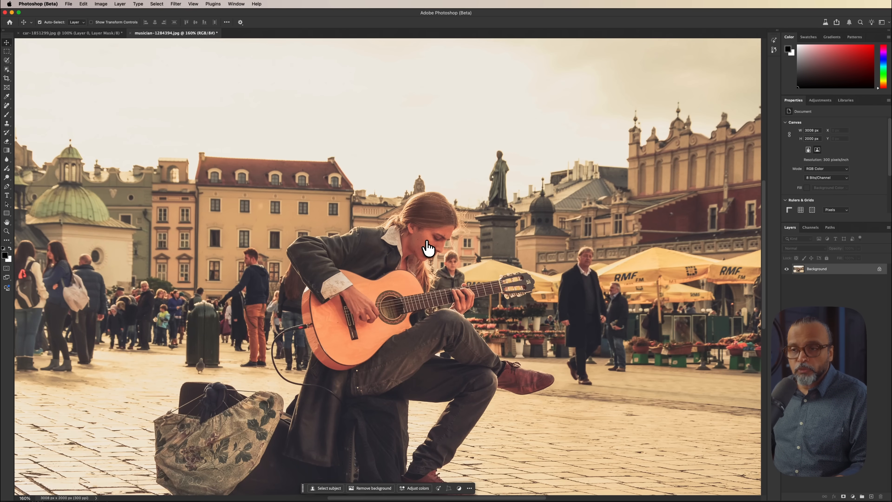
{"action": "scroll", "coordinate": [429, 249], "scroll_direction": "down", "scroll_amount": 1}
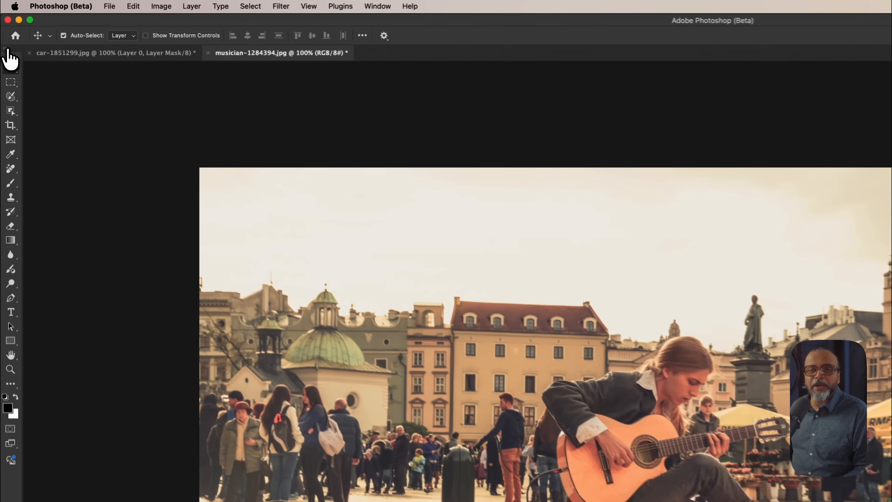
- Find the background people as distractions with the Remove Tool and remove them from the photo of the guitarist
{"action": "left_click", "coordinate": [3, 31]}
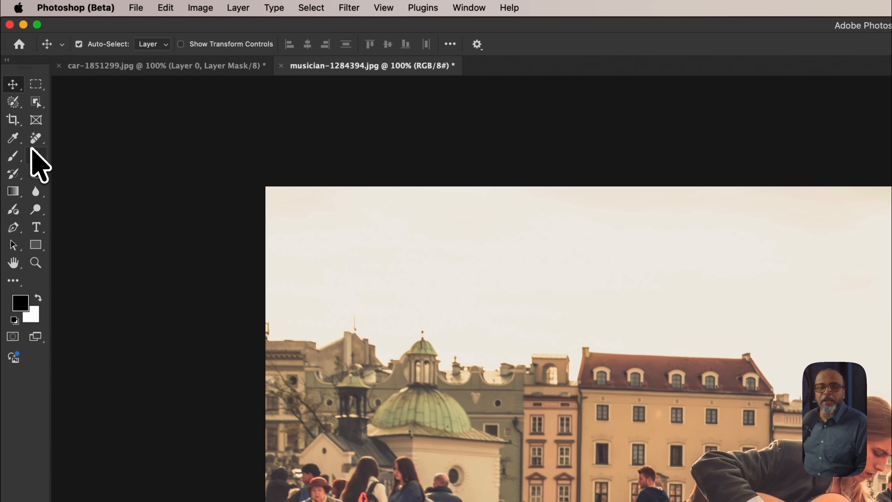
{"action": "left_click", "coordinate": [16, 69]}
{"action": "right_click", "coordinate": [33, 139]}
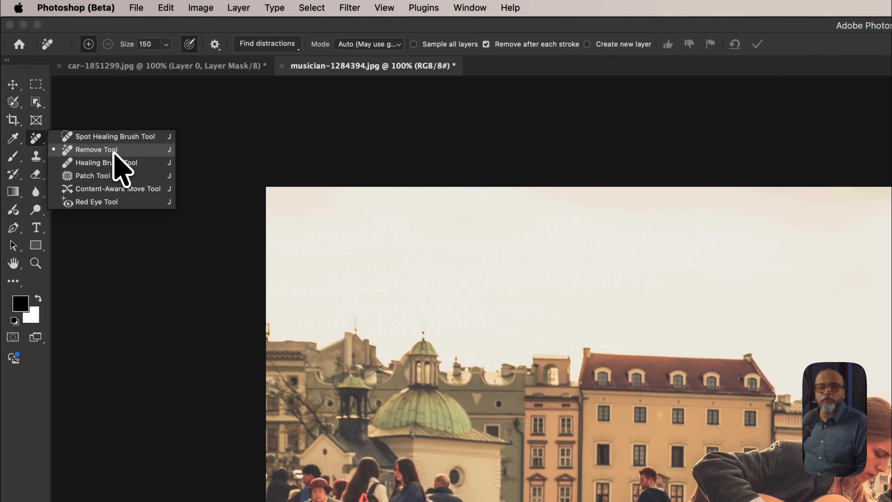
{"action": "left_click", "coordinate": [106, 150]}
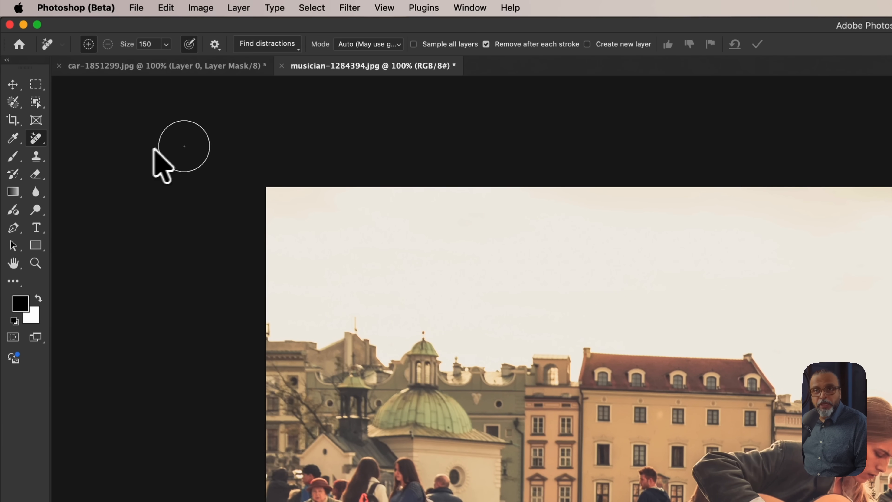
{"action": "left_click", "coordinate": [253, 45]}
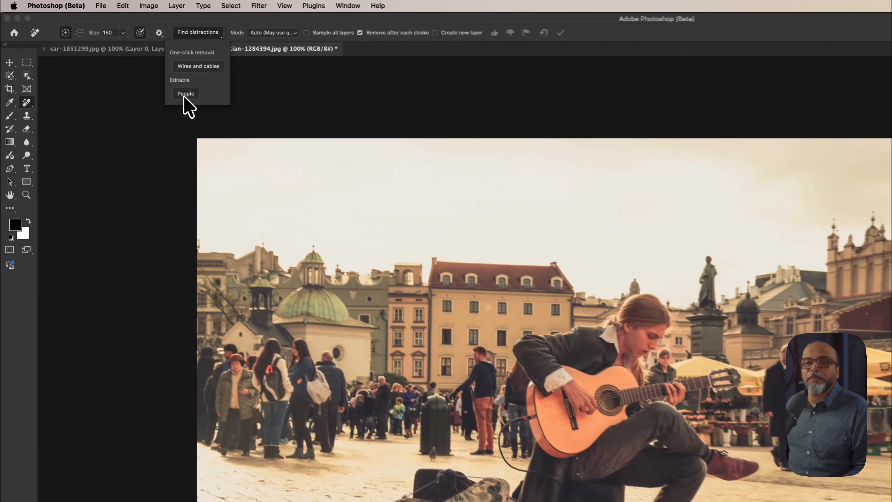
{"action": "left_click", "coordinate": [245, 125]}
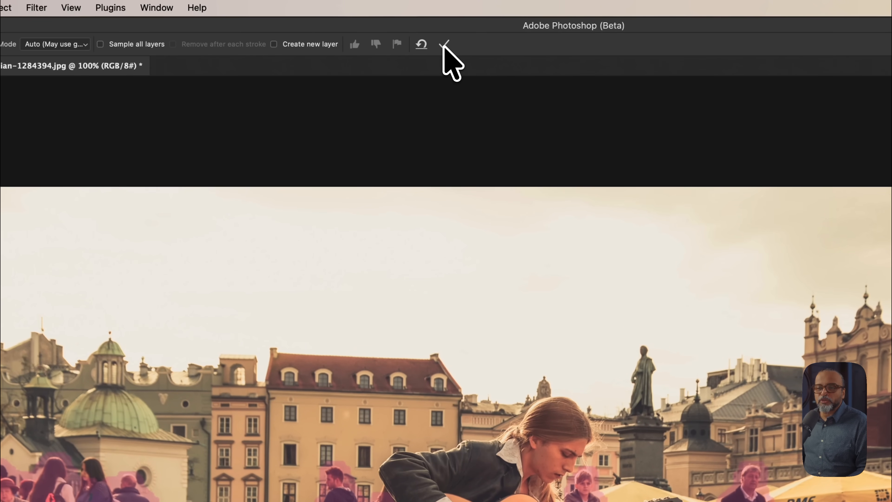
{"action": "left_click", "coordinate": [444, 45]}
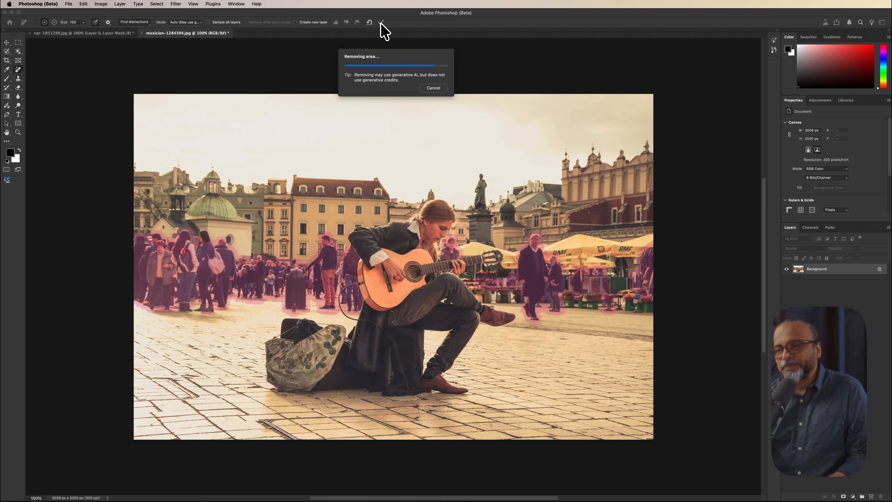
- Reduce the Remove Tool brush to size 50 and remove the person walking near the green-domed church
{"action": "key", "text": "bracketleft"}
{"action": "key", "text": "bracketleft"}
{"action": "key", "text": "bracketleft"}
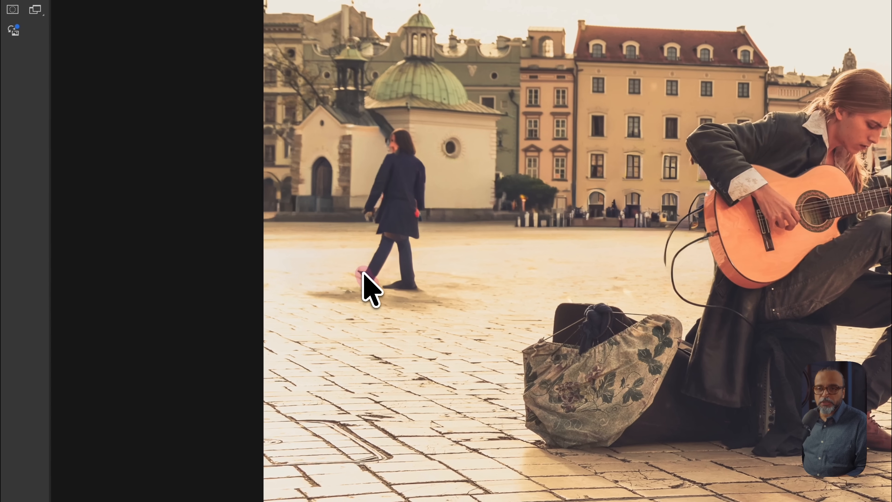
{"action": "left_click_drag", "start_coordinate": [183, 305], "coordinate": [191, 283]}
{"action": "mouse_move", "coordinate": [381, 234]}
{"action": "left_mouse_down"}
{"action": "mouse_move", "coordinate": [372, 207]}
{"action": "mouse_move", "coordinate": [378, 175]}
{"action": "left_mouse_up"}
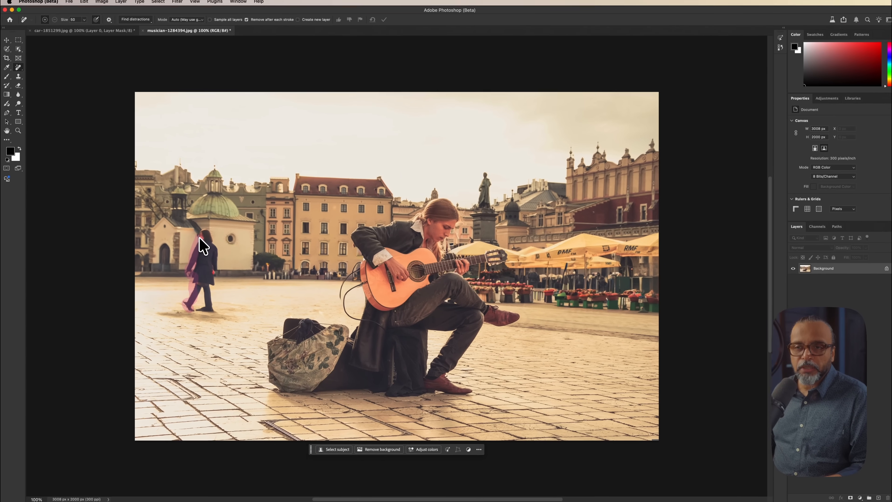
{"action": "left_click_drag", "start_coordinate": [199, 239], "coordinate": [207, 316]}
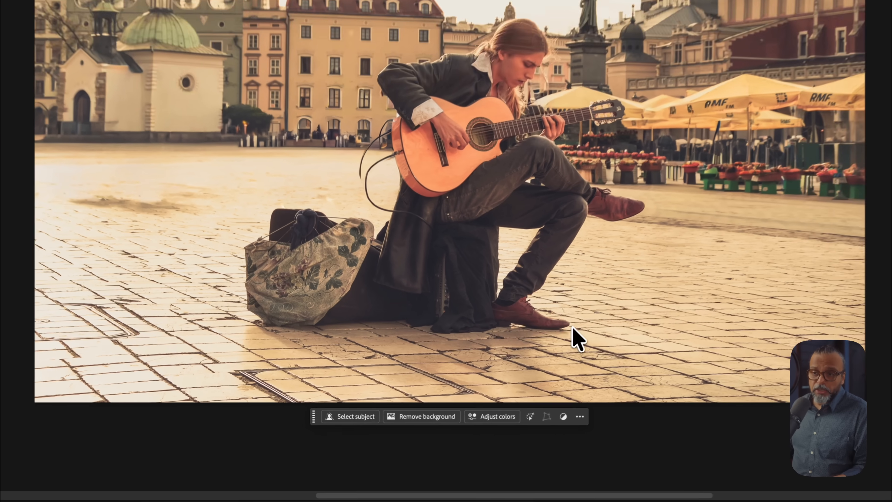
- Outline the seated guitarist and his bag with the Remove Tool and remove them from the square
{"action": "left_click_drag", "start_coordinate": [573, 327], "coordinate": [305, 328]}
{"action": "mouse_move", "coordinate": [305, 286]}
{"action": "left_mouse_down"}
{"action": "mouse_move", "coordinate": [255, 289]}
{"action": "mouse_move", "coordinate": [221, 245]}
{"action": "mouse_move", "coordinate": [266, 148]}
{"action": "left_mouse_up"}
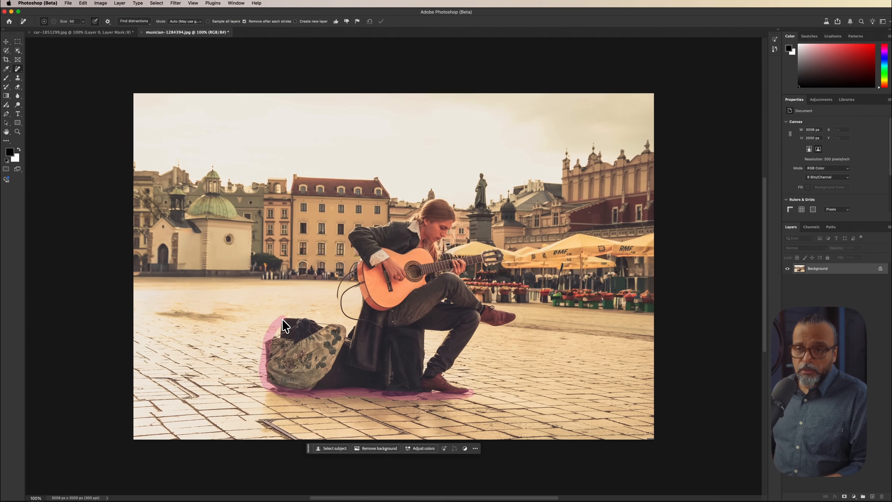
{"action": "left_click_drag", "start_coordinate": [285, 322], "coordinate": [335, 325]}
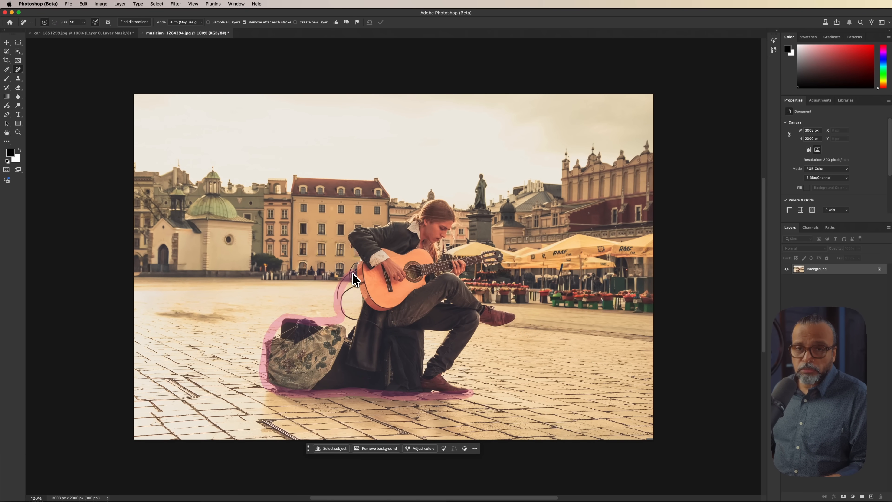
{"action": "left_click_drag", "start_coordinate": [352, 275], "coordinate": [433, 257]}
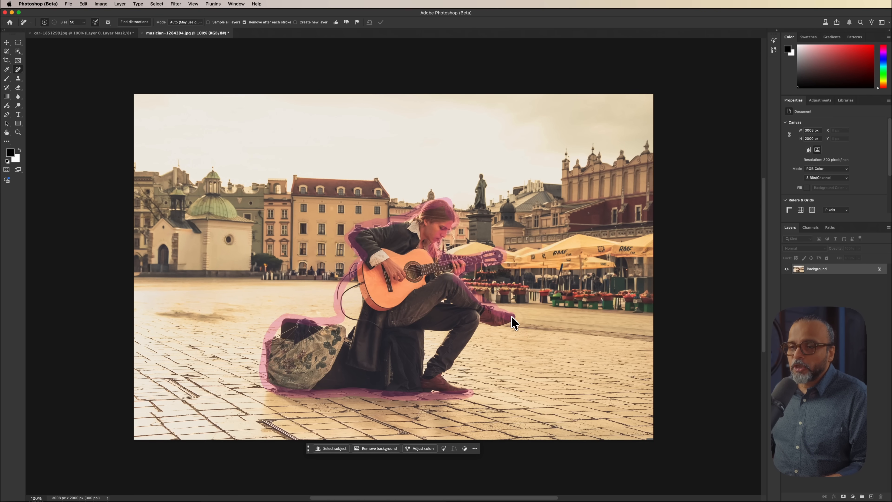
{"action": "left_click_drag", "start_coordinate": [490, 332], "coordinate": [468, 394]}
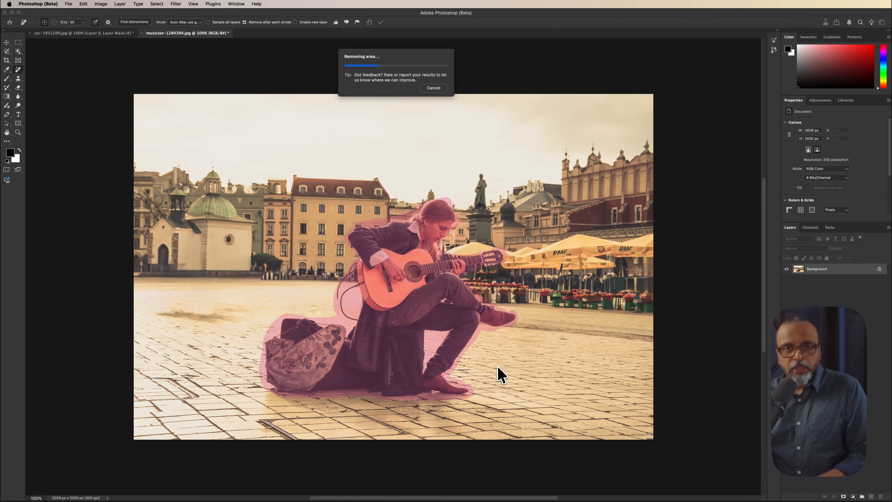
- Enlarge the Remove Tool brush and brush away the leftover shadows on the pavement
{"action": "key", "text": "bracketright"}
{"action": "key", "text": "bracketright"}
{"action": "key", "text": "bracketright"}
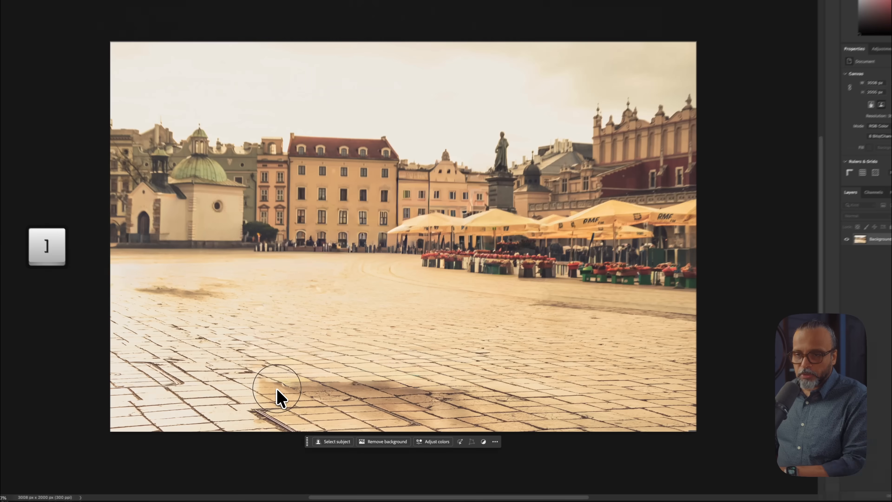
{"action": "left_click_drag", "start_coordinate": [283, 407], "coordinate": [409, 416]}
{"action": "mouse_move", "coordinate": [492, 319]}
{"action": "left_mouse_down"}
{"action": "mouse_move", "coordinate": [645, 313]}
{"action": "mouse_move", "coordinate": [647, 324]}
{"action": "left_mouse_up"}
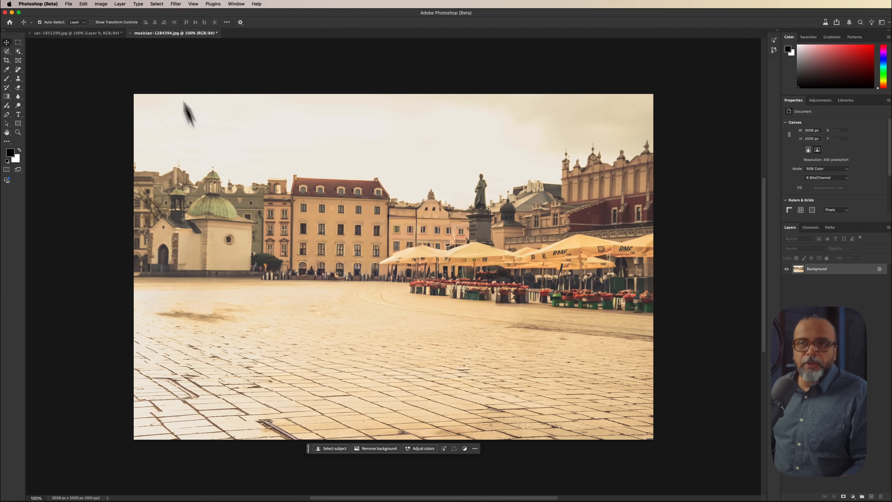
- Transfer the blue car image from car-1851299.jpg into musician-1284394.jpg and position it over the square
{"action": "left_click", "coordinate": [77, 33]}
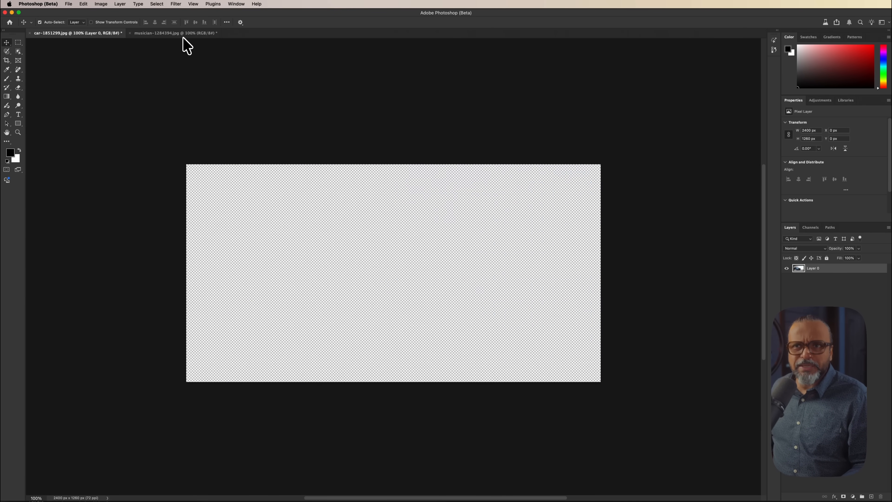
{"action": "left_click", "coordinate": [158, 40]}
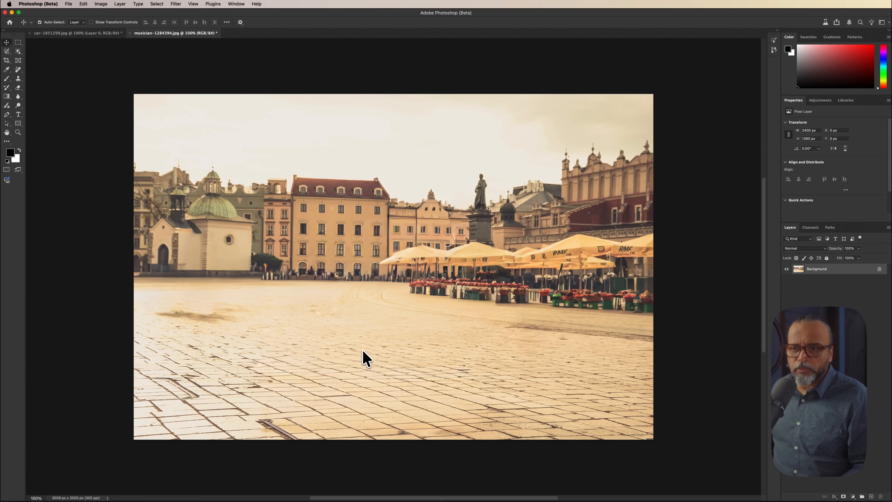
{"action": "key", "text": "cmd+v"}
{"action": "left_click_drag", "start_coordinate": [331, 391], "coordinate": [371, 342]}
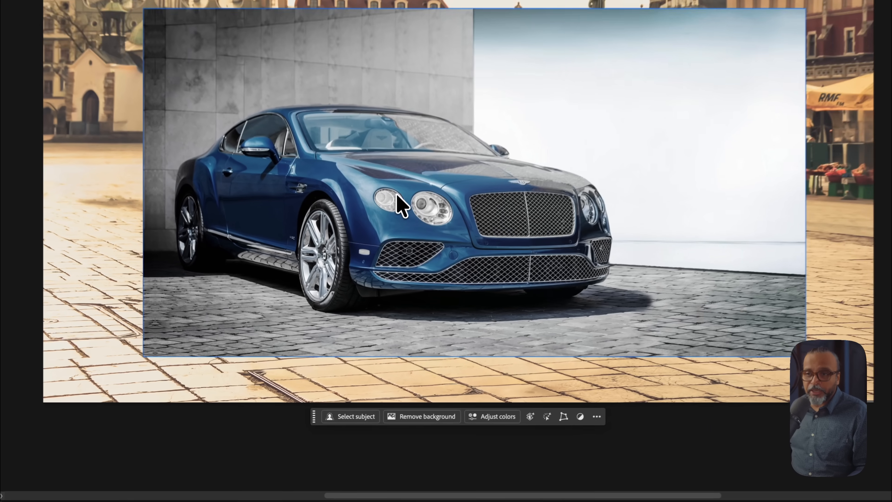
{"action": "left_click_drag", "start_coordinate": [356, 309], "coordinate": [352, 312]}
{"action": "left_click_drag", "start_coordinate": [416, 133], "coordinate": [420, 114]}
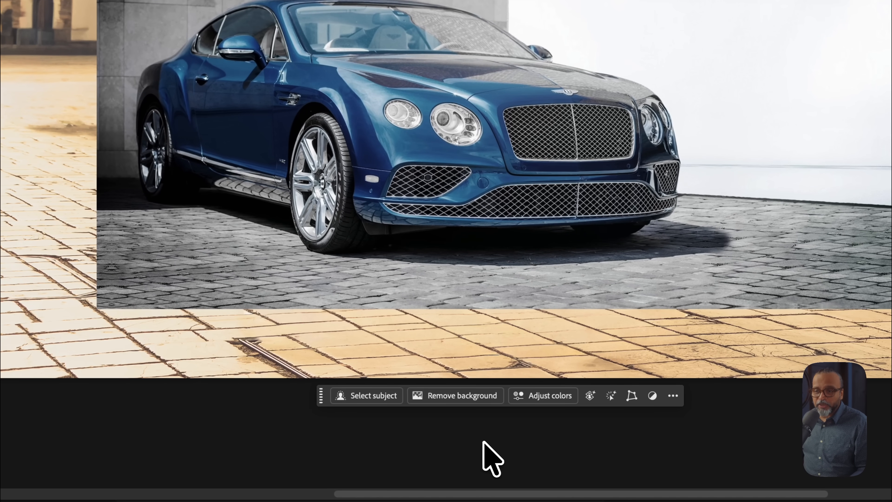
- Remove the background around the blue car and harmonize the car with the square
{"action": "left_click", "coordinate": [446, 396]}
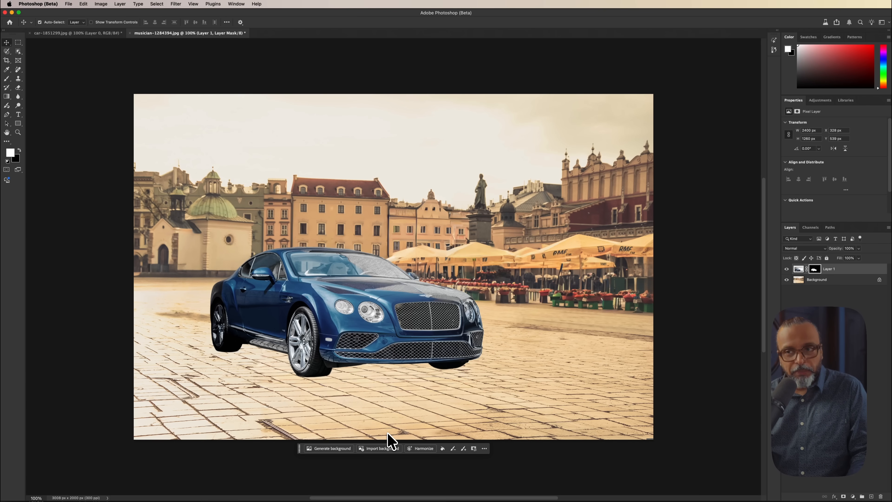
{"action": "left_click_drag", "start_coordinate": [346, 299], "coordinate": [357, 301]}
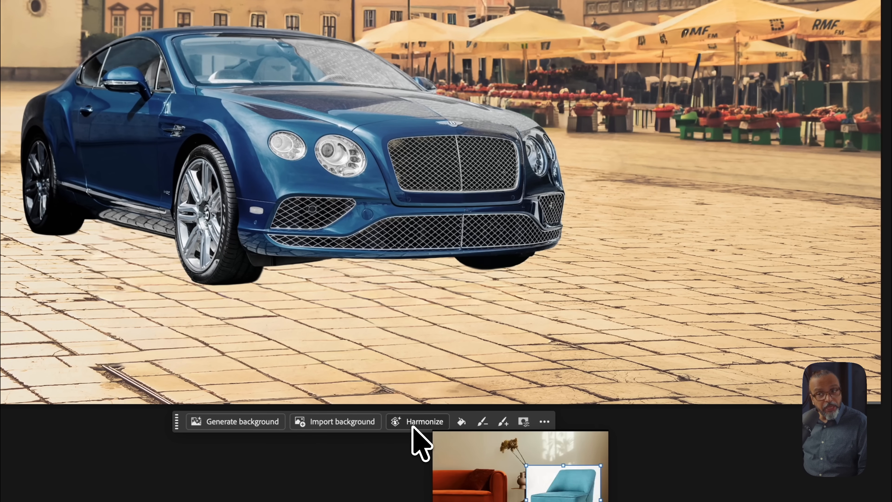
{"action": "left_click", "coordinate": [415, 423]}
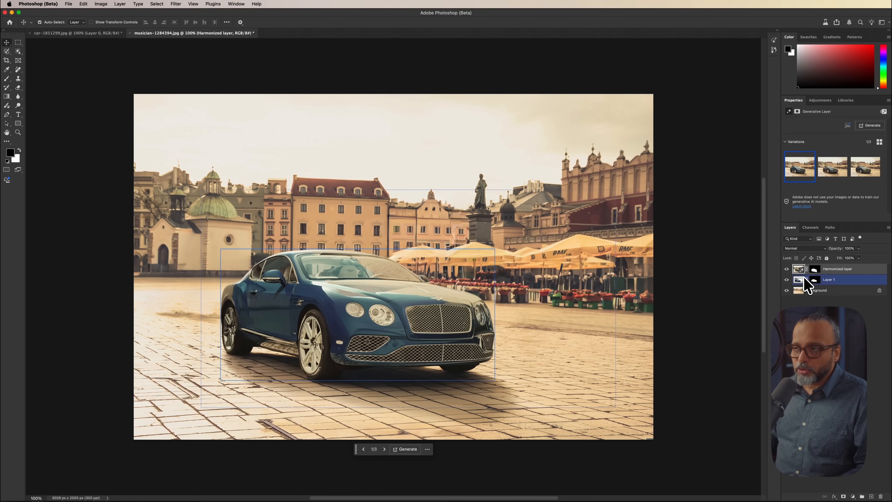
- Compare the car with and without the Harmonized layer, in full view and close up on the wheel and front
{"action": "left_click", "coordinate": [786, 270]}
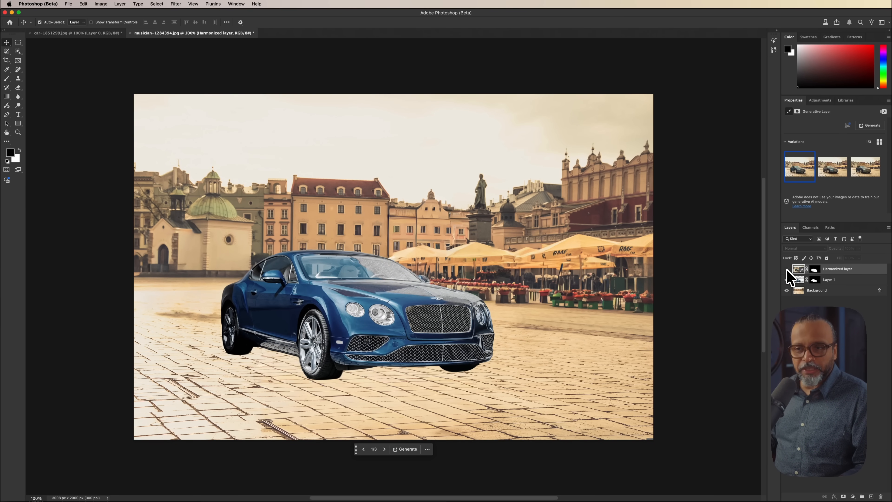
{"action": "left_click", "coordinate": [787, 270]}
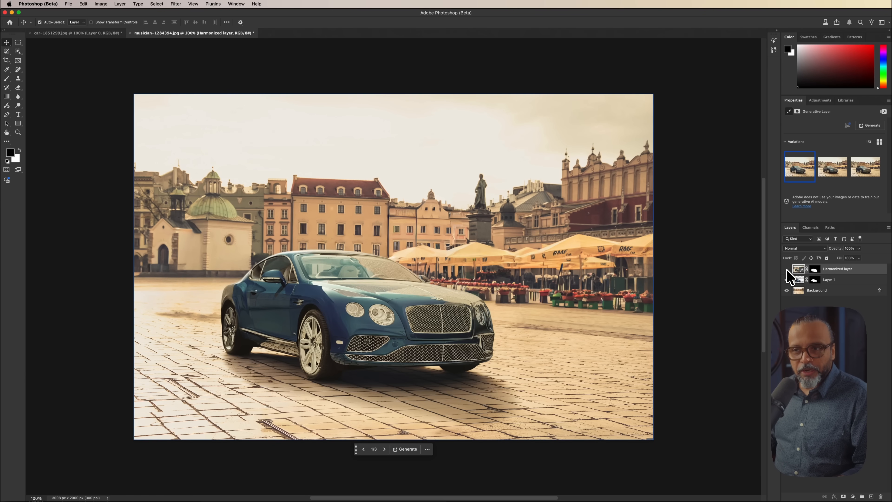
{"action": "left_click", "coordinate": [786, 269]}
{"action": "key", "text": "super+space"}
{"action": "left_click_drag", "start_coordinate": [328, 383], "coordinate": [363, 375]}
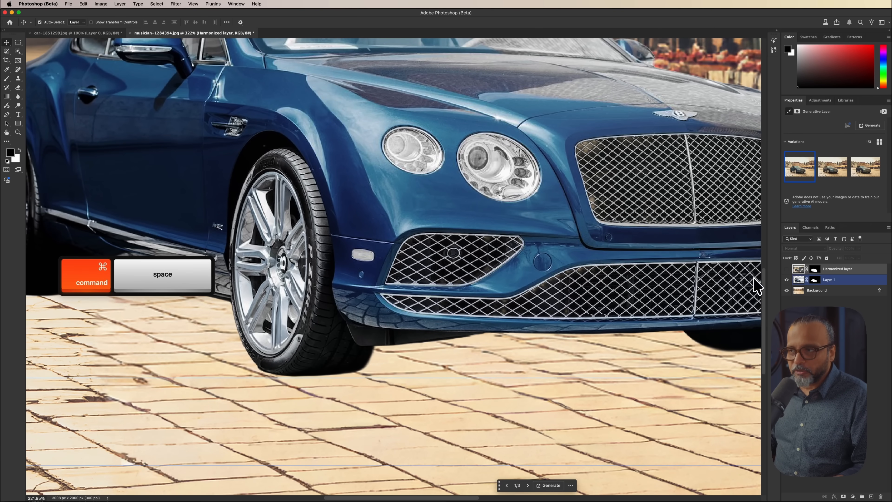
{"action": "left_click", "coordinate": [786, 269]}
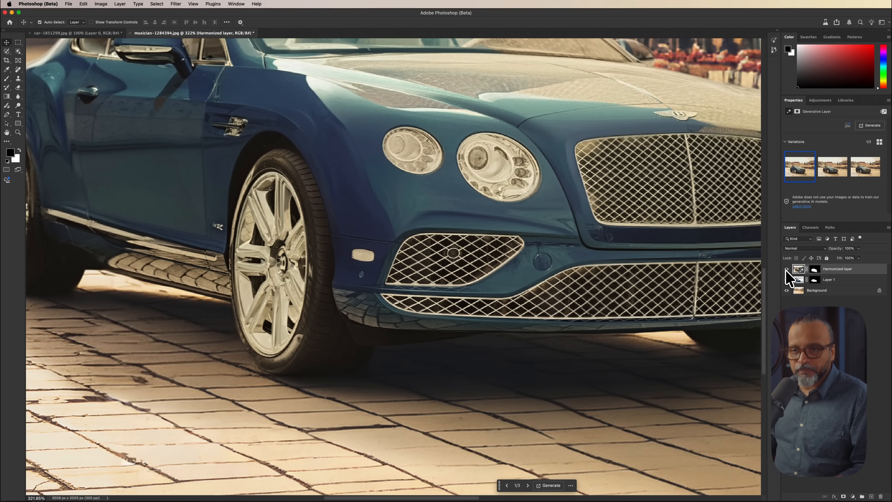
{"action": "key", "text": "space"}
{"action": "left_click_drag", "start_coordinate": [398, 194], "coordinate": [400, 226]}
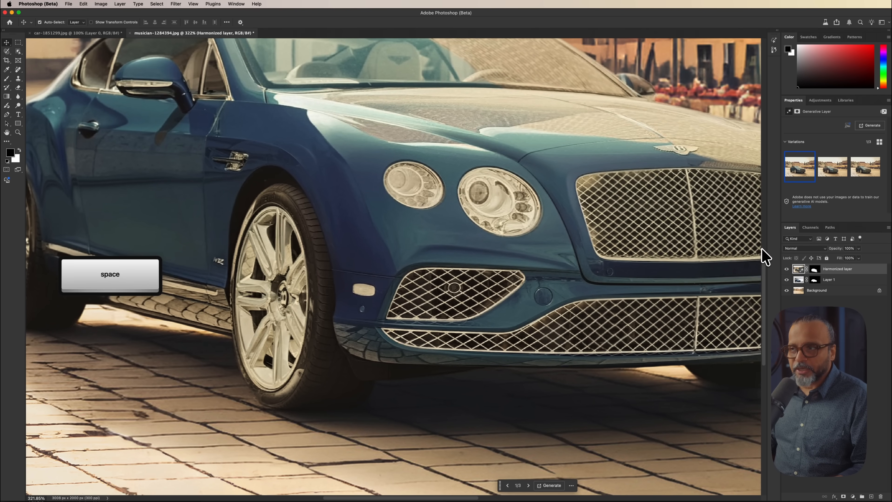
{"action": "left_click", "coordinate": [786, 269]}
{"action": "left_click", "coordinate": [786, 269]}
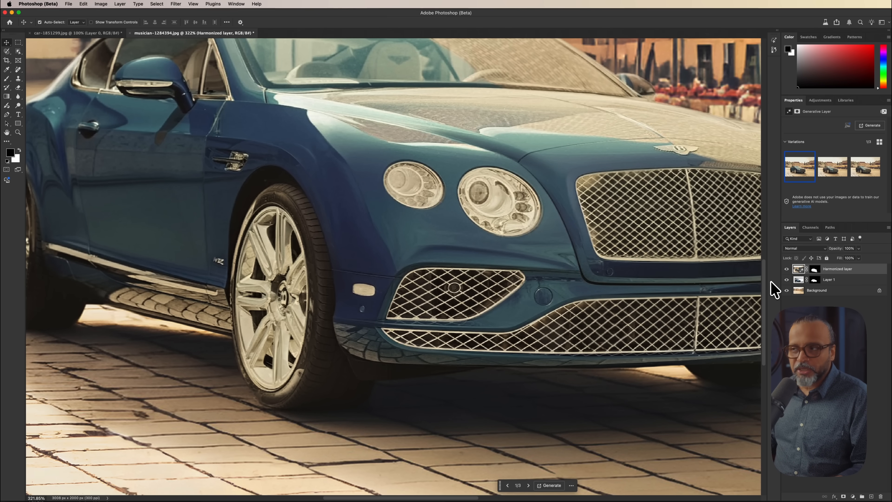
{"action": "left_click", "coordinate": [786, 269]}
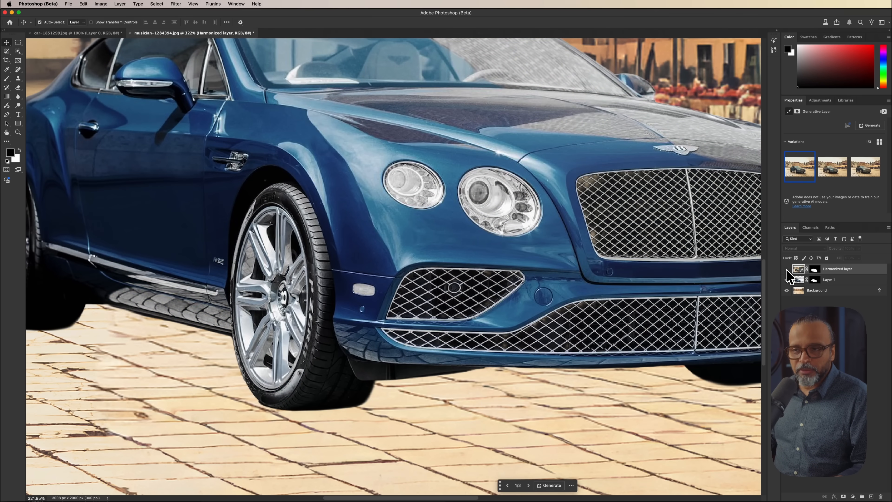
{"action": "left_click", "coordinate": [786, 269]}
{"action": "left_click", "coordinate": [786, 269]}
{"action": "left_click", "coordinate": [786, 270]}
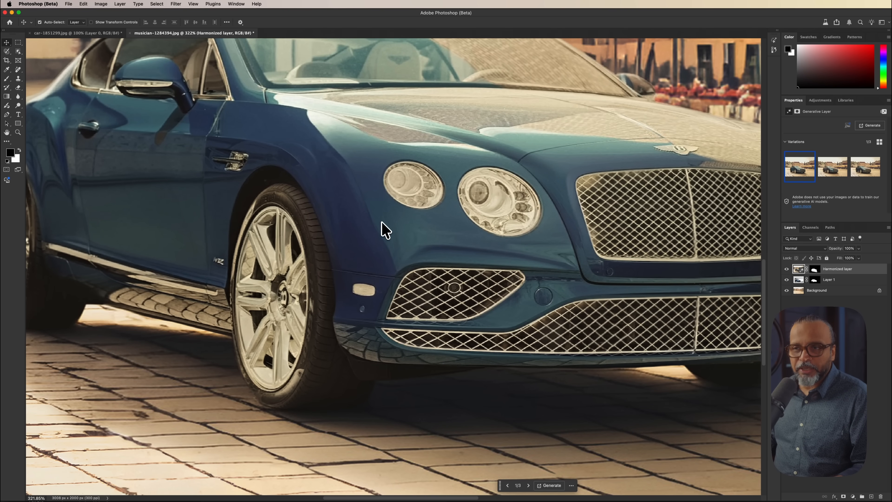
{"action": "left_click", "coordinate": [786, 269]}
{"action": "left_click", "coordinate": [786, 269]}
{"action": "left_click", "coordinate": [786, 270]}
{"action": "left_click", "coordinate": [787, 269]}
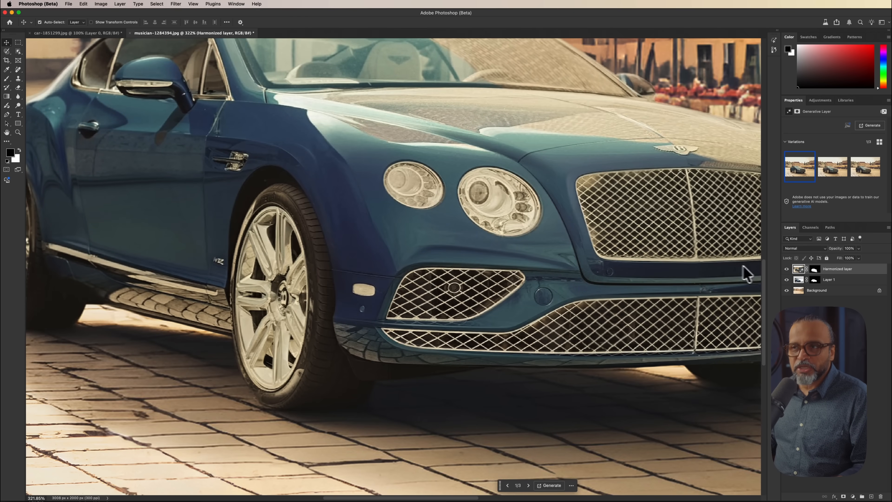
- Compare the three harmonized variations of the car and choose the third one
{"action": "left_click_drag", "start_coordinate": [440, 184], "coordinate": [413, 196]}
{"action": "left_click_drag", "start_coordinate": [474, 181], "coordinate": [451, 235]}
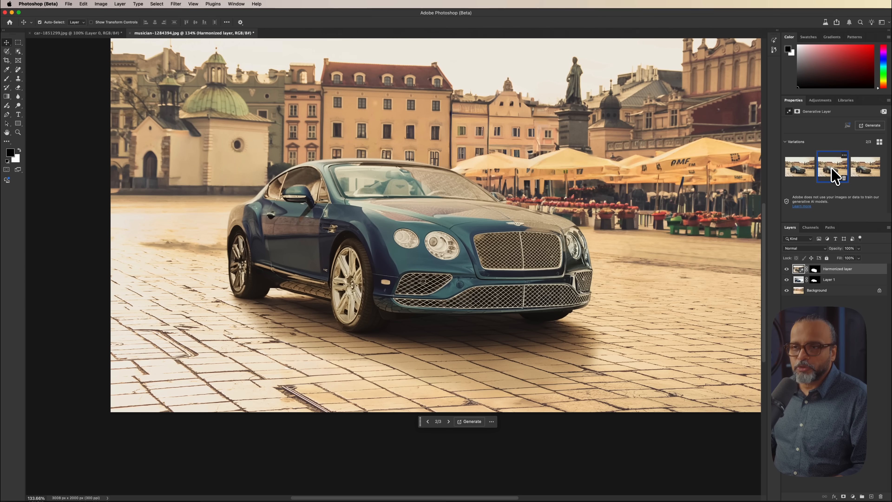
{"action": "left_click", "coordinate": [866, 168]}
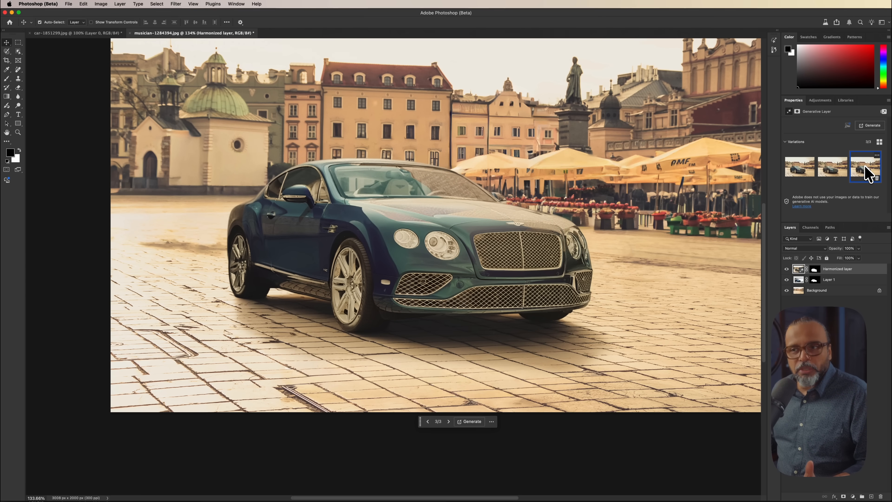
{"action": "left_click", "coordinate": [841, 168]}
{"action": "left_click", "coordinate": [799, 168]}
{"action": "scroll", "coordinate": [523, 255], "scroll_direction": "down", "scroll_amount": 3}
{"action": "mouse_move", "coordinate": [518, 246]}
{"action": "left_mouse_down"}
{"action": "mouse_move", "coordinate": [502, 253]}
{"action": "mouse_move", "coordinate": [522, 249]}
{"action": "left_mouse_up"}
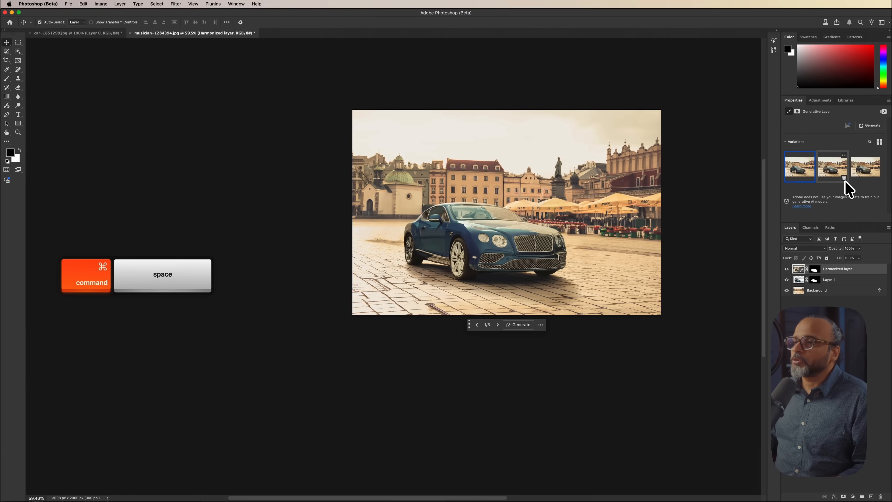
{"action": "left_click", "coordinate": [836, 168]}
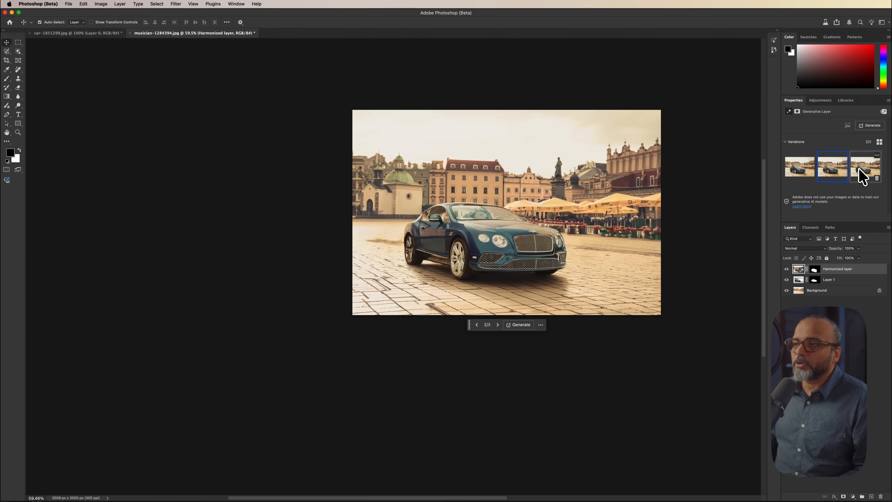
{"action": "left_click", "coordinate": [864, 174]}
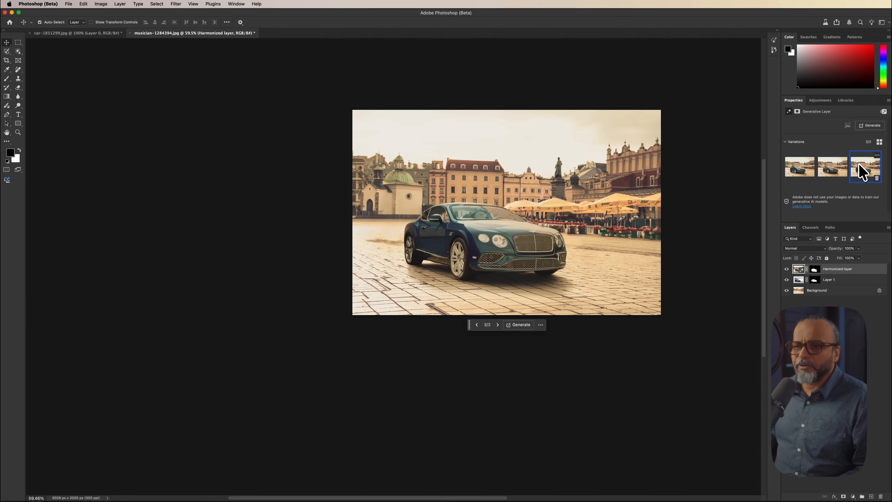
{"action": "left_click_drag", "start_coordinate": [539, 243], "coordinate": [568, 251]}
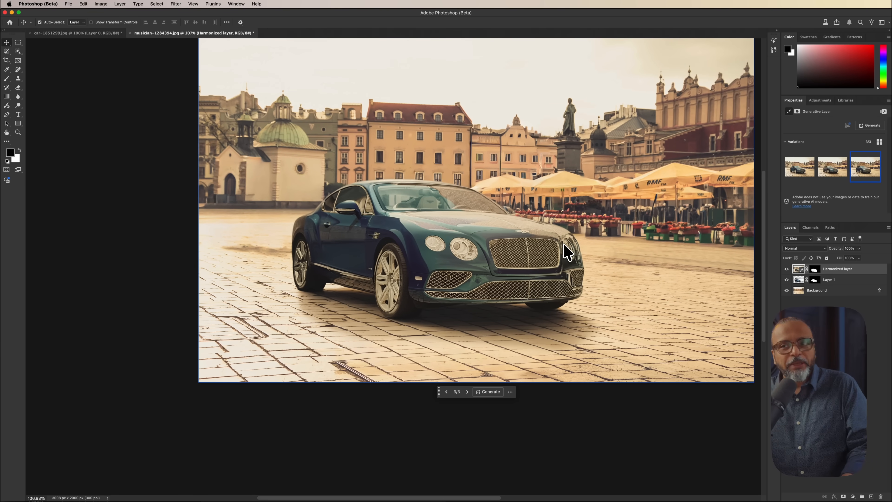